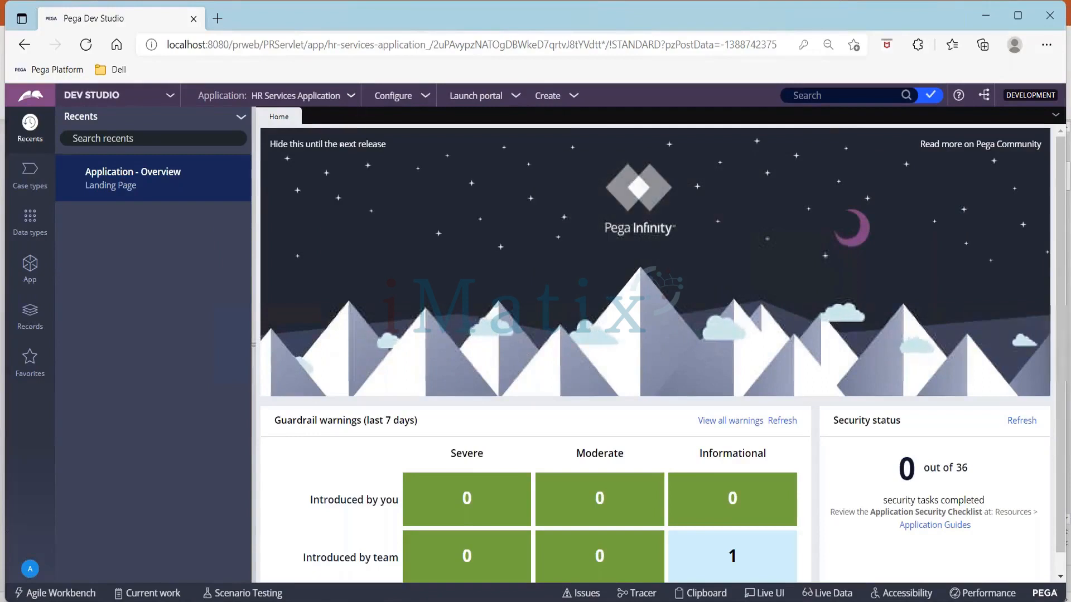
Open the HR Services Application definition and its built-on UIKit application to examine which application UIKit is built on
click(351, 97)
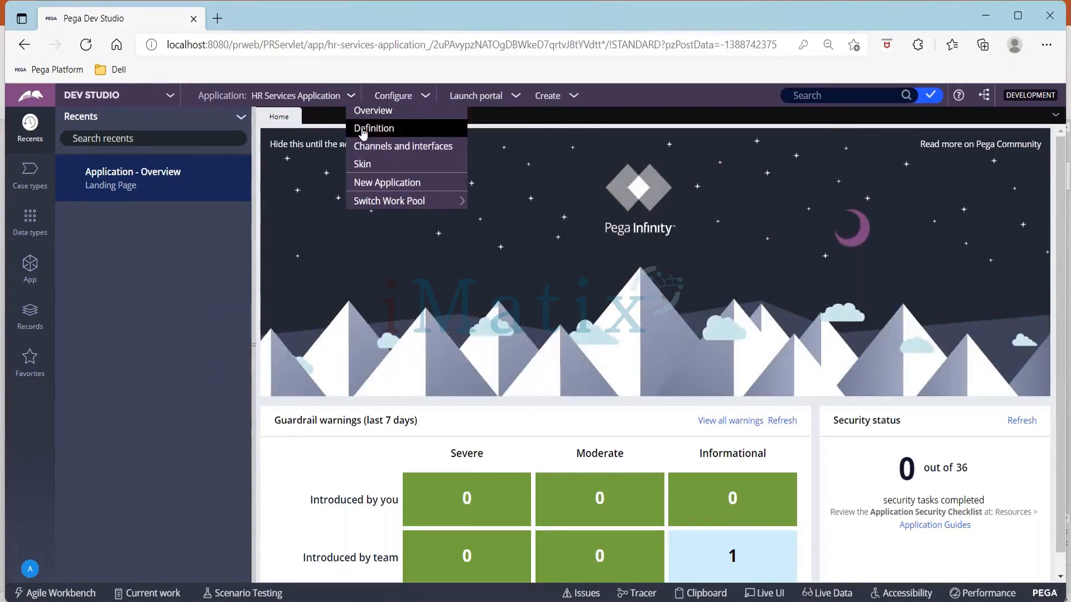
click(362, 129)
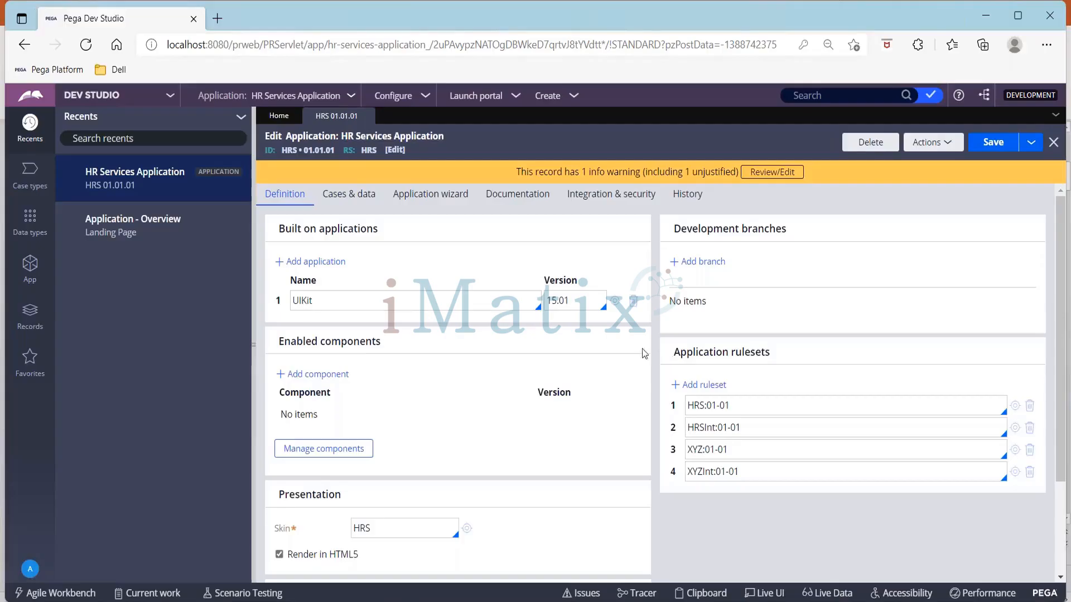
click(615, 301)
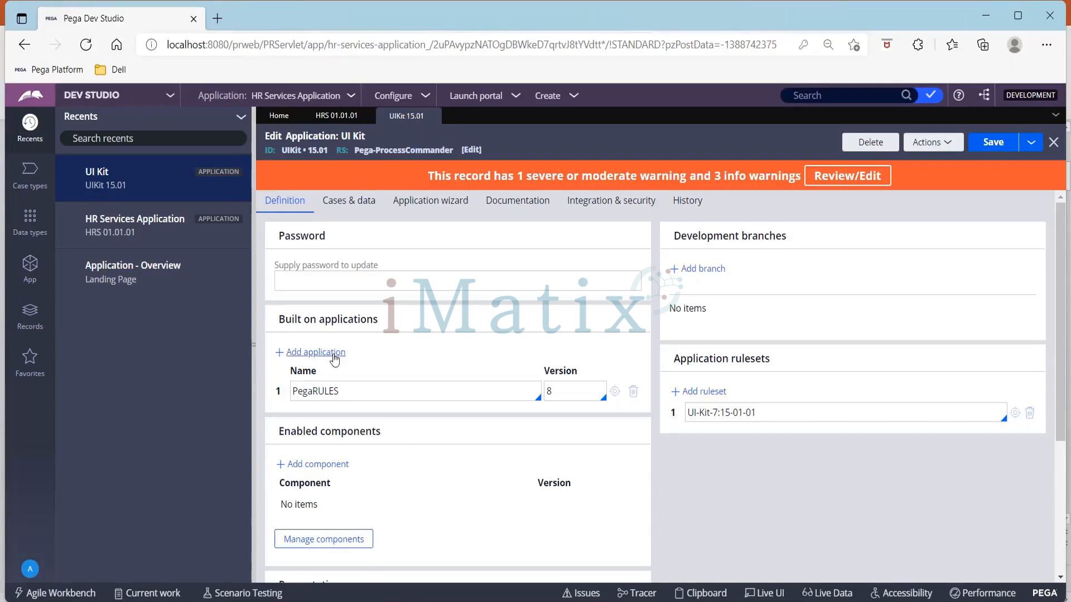
drag(292, 391, 344, 392)
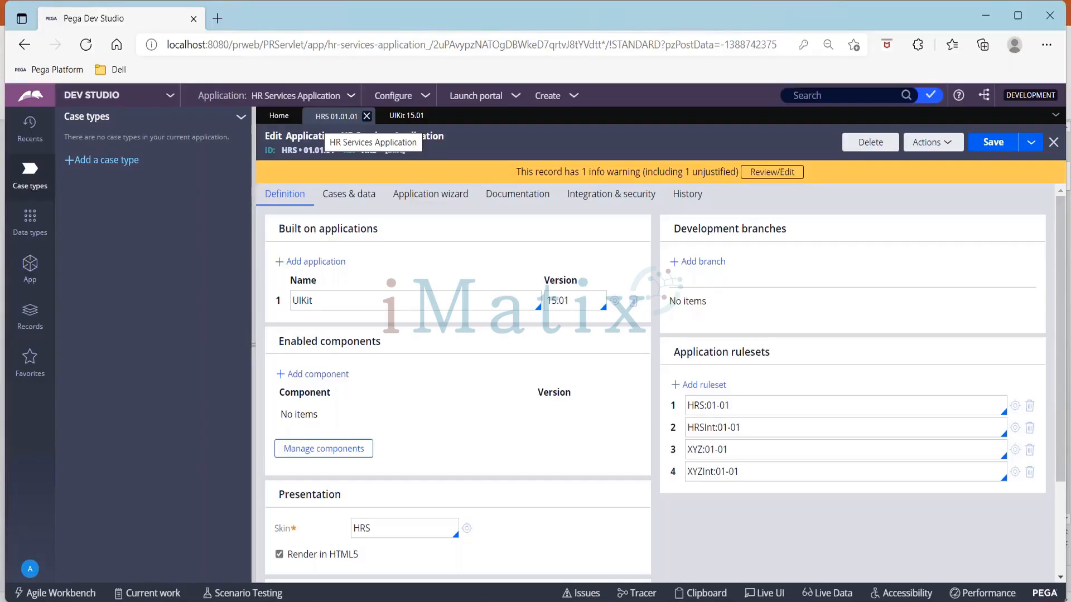
Start adding a case type named Recruitment and expand its advanced settings
click(105, 161)
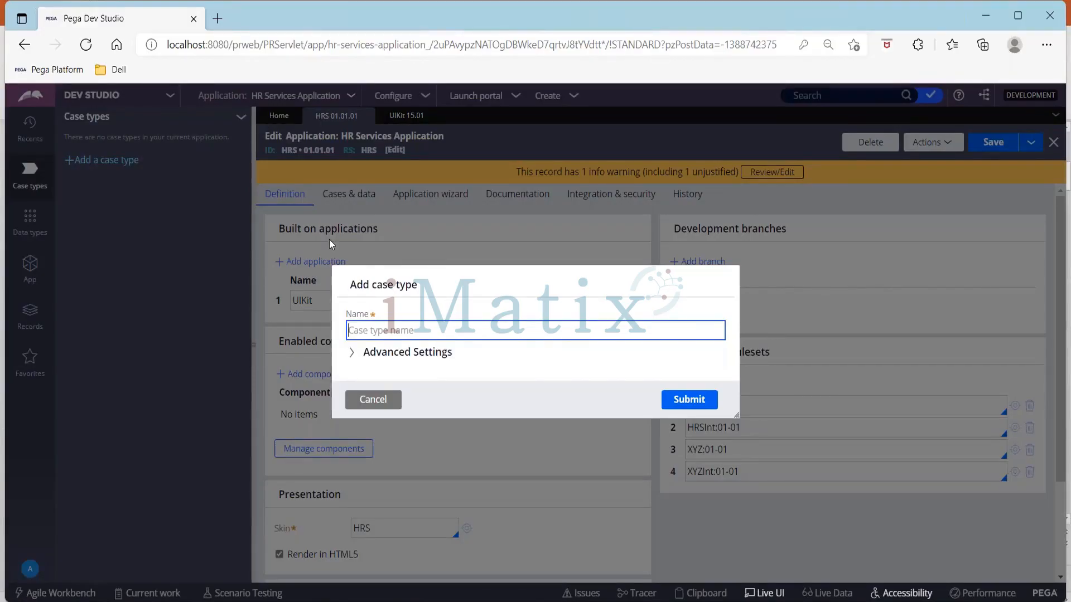
text(Recruit)
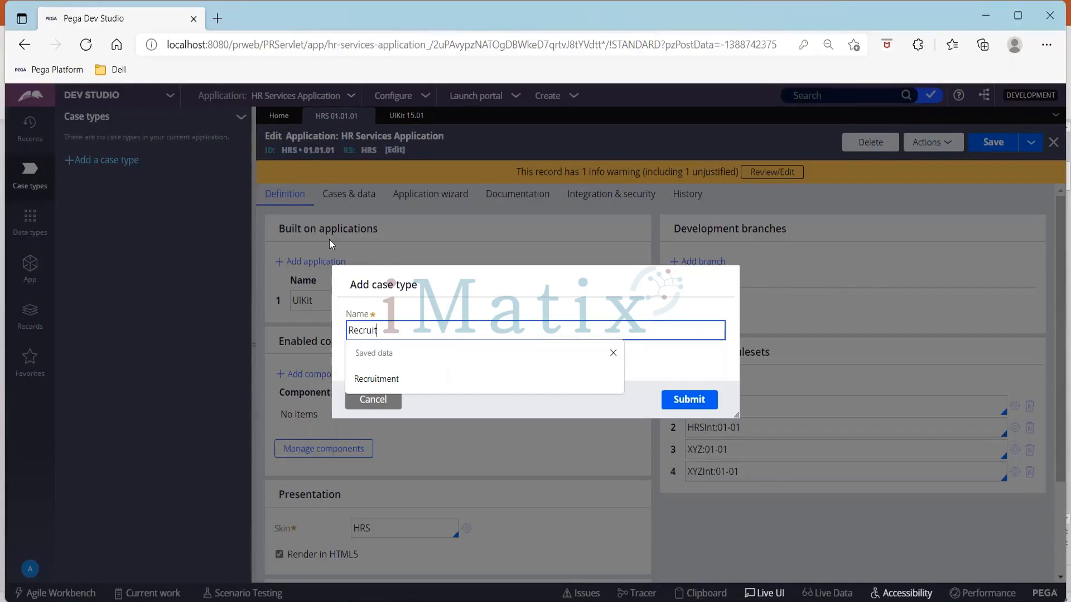
key(Down)
key(Return)
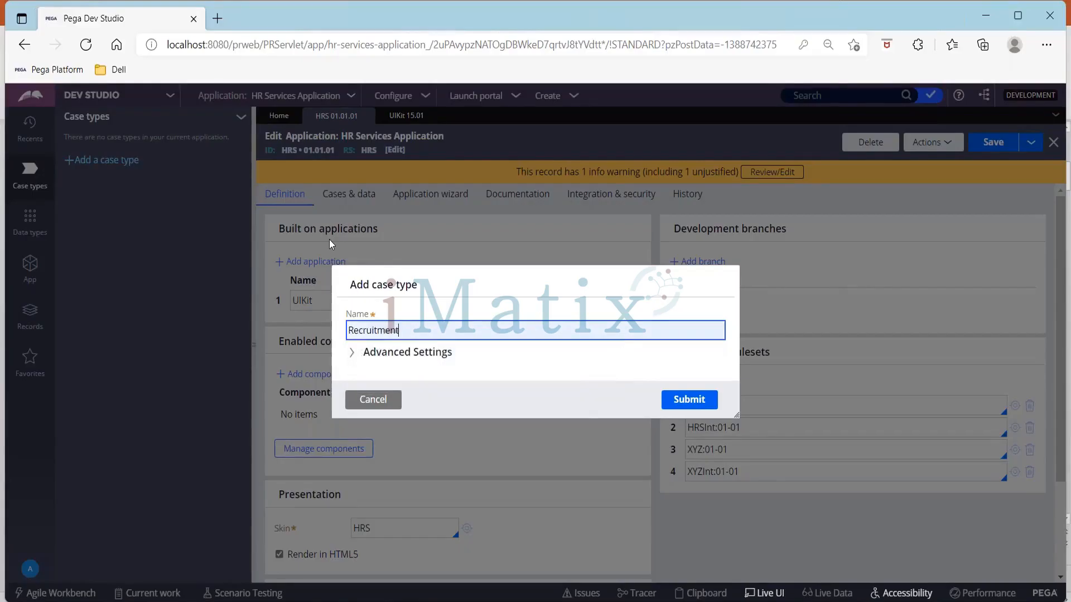
click(352, 351)
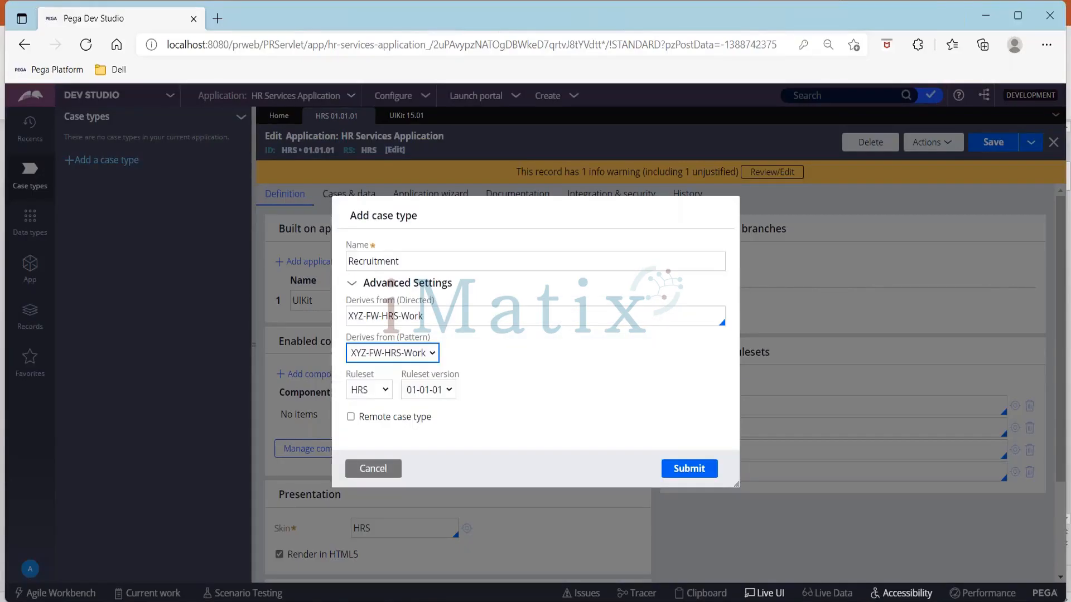
click(349, 316)
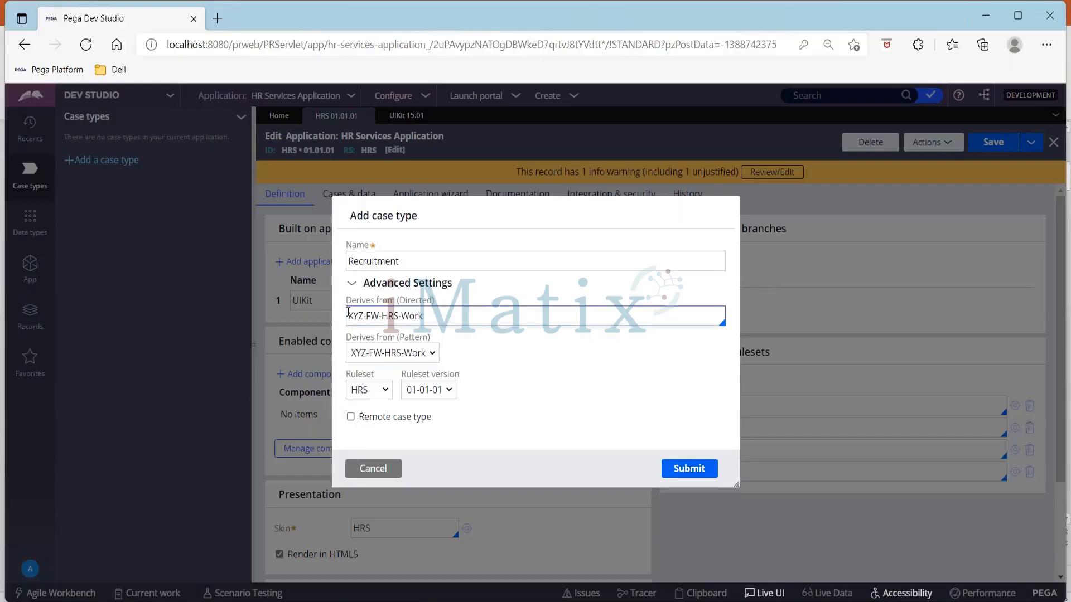
drag(347, 300, 456, 300)
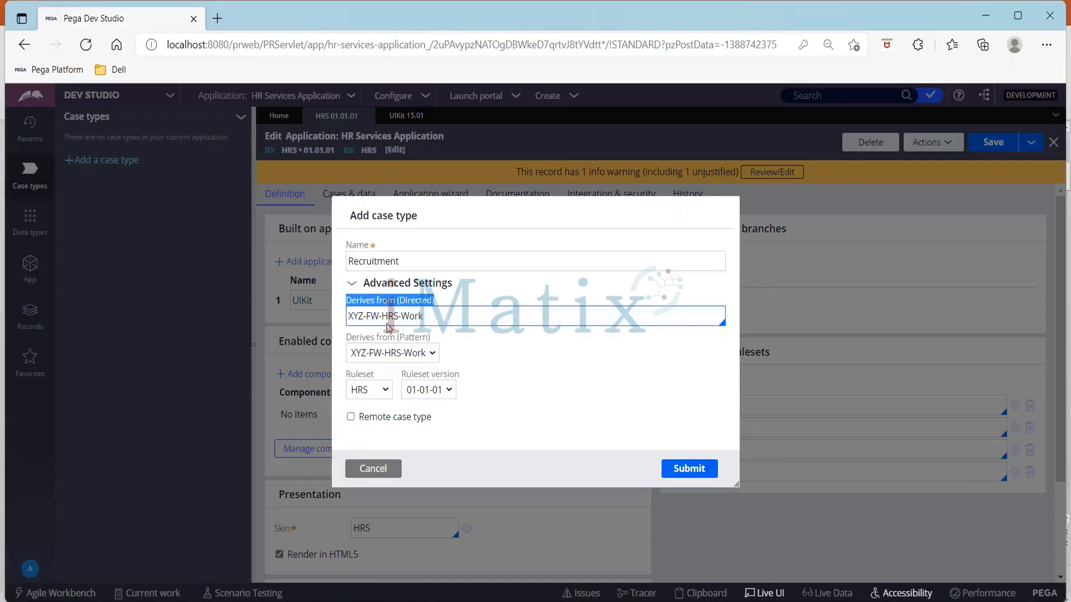
click(352, 318)
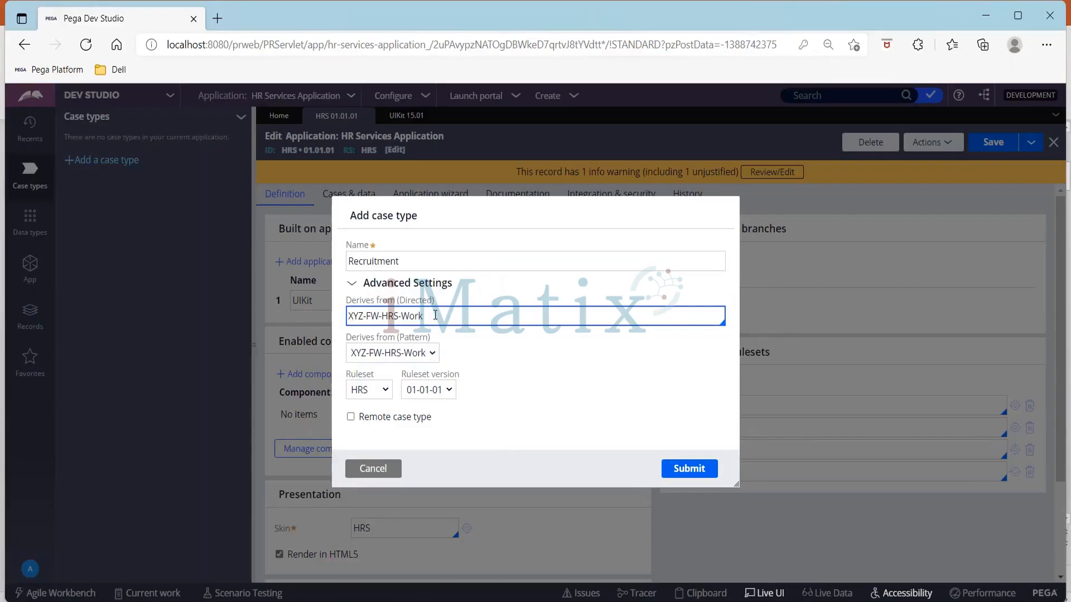
key(ctrl+a)
key(Tab)
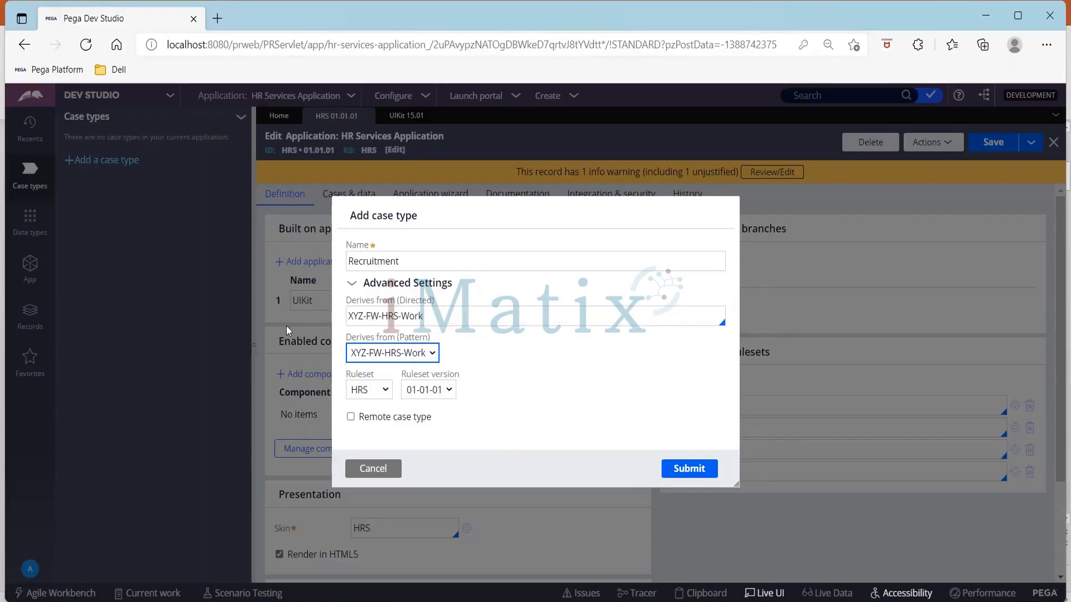
Set the case type's directed inheritance class to Work-Cover- and submit the new case type
click(429, 318)
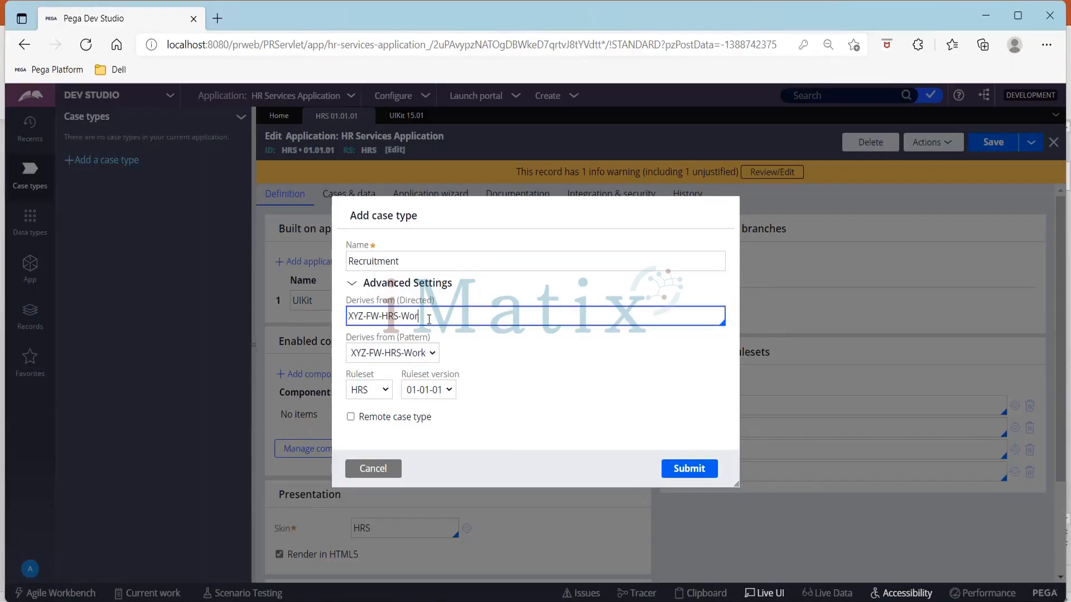
key(BackSpace)
key(BackSpace)
key(BackSpace)
key(BackSpace)
key(BackSpace)
key(BackSpace)
key(BackSpace)
key(BackSpace)
key(BackSpace)
key(BackSpace)
key(BackSpace)
key(BackSpace)
key(BackSpace)
key(BackSpace)
text(Work-)
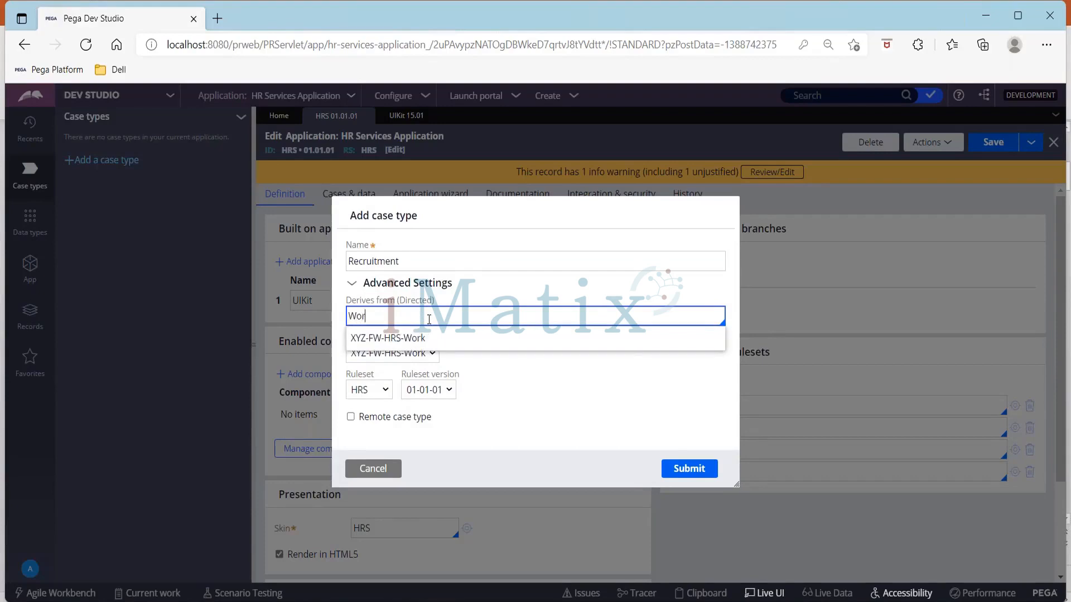
text(Cover0)
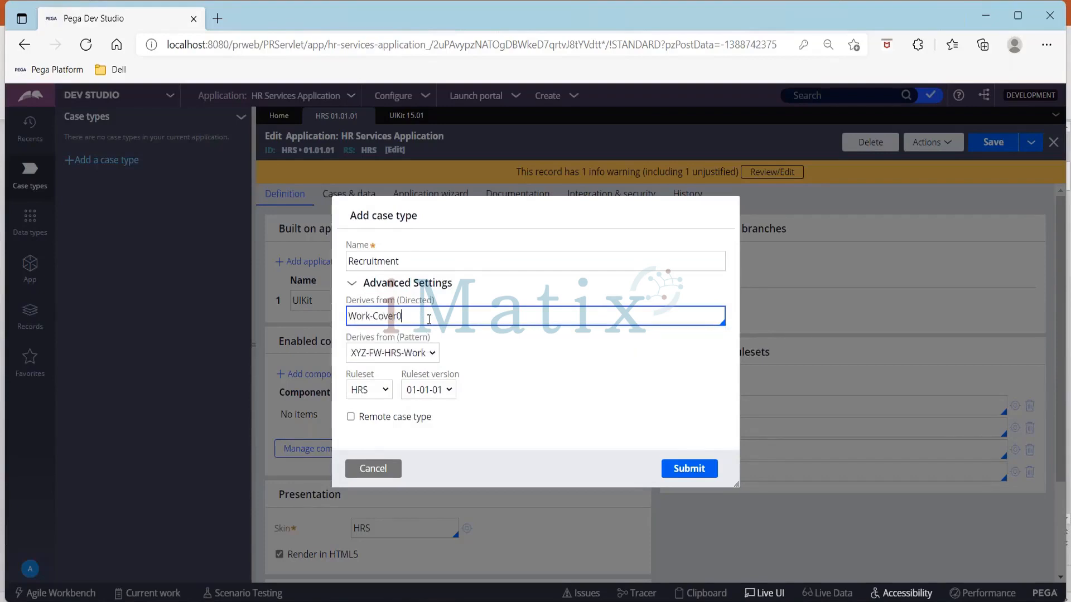
key(BackSpace)
text(-)
click(678, 471)
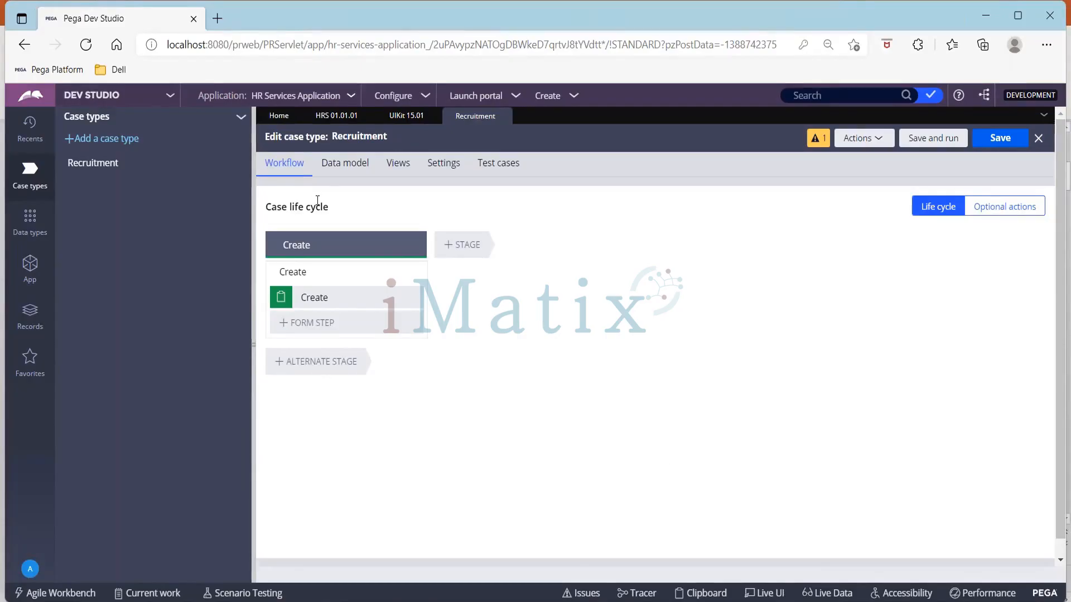
Add a stage named Submission after the Create stage in the Recruitment case life cycle
click(326, 293)
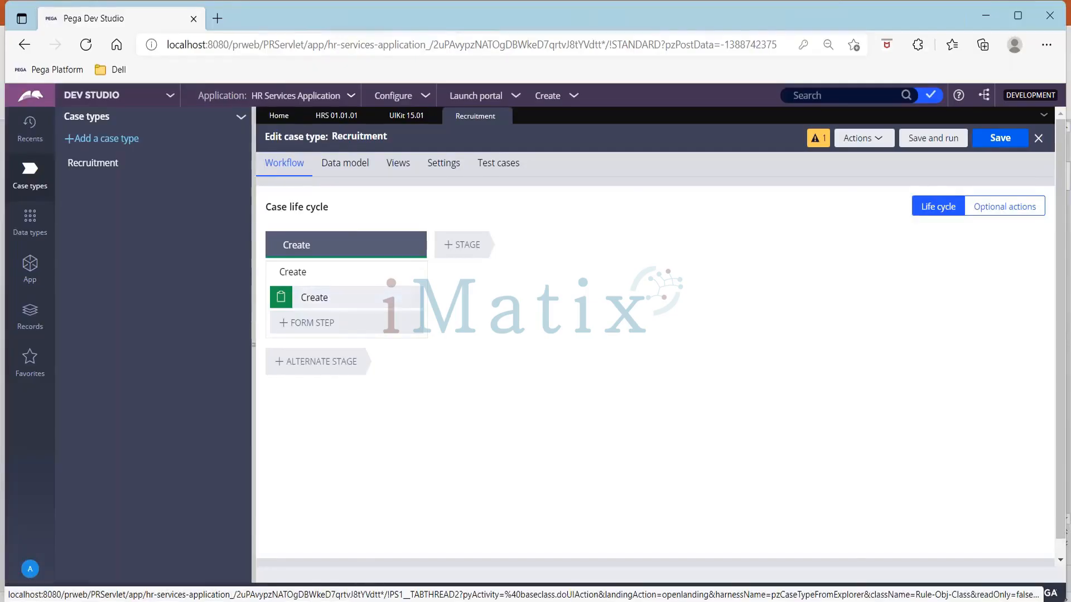
click(329, 324)
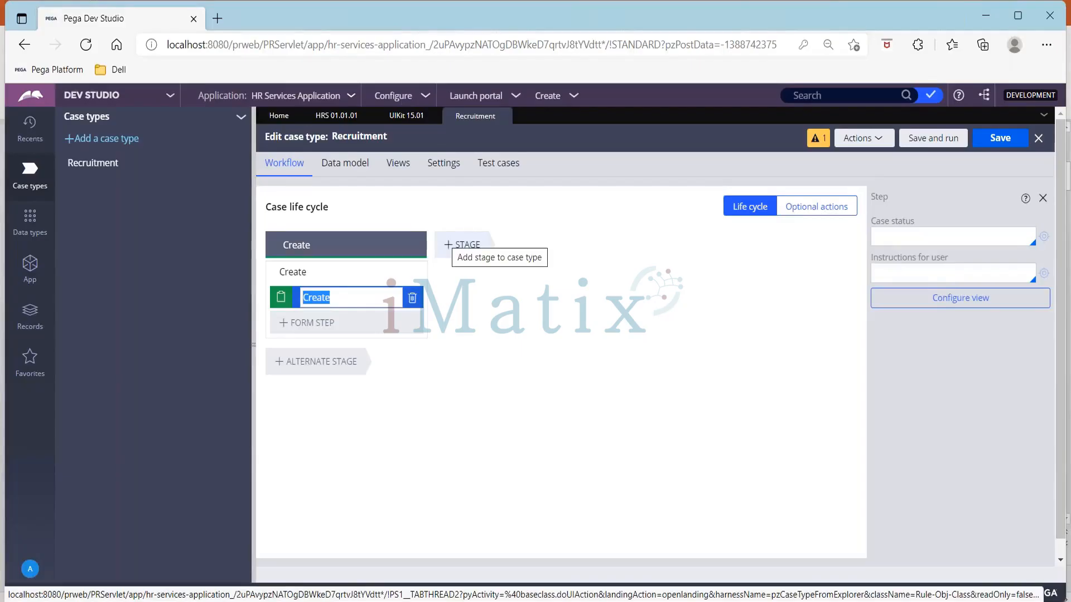
click(467, 246)
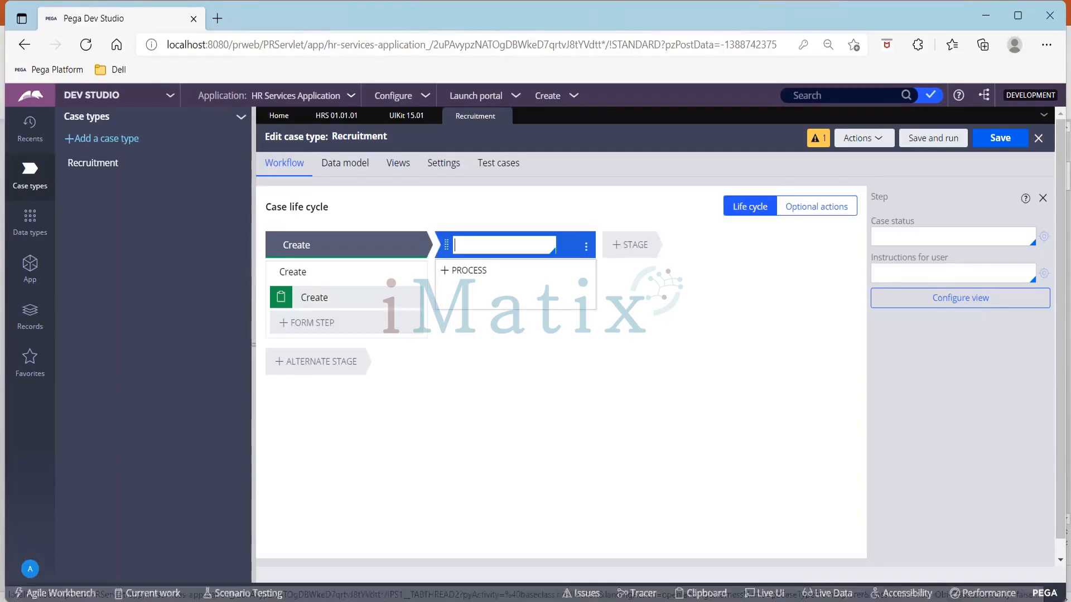
text(missio)
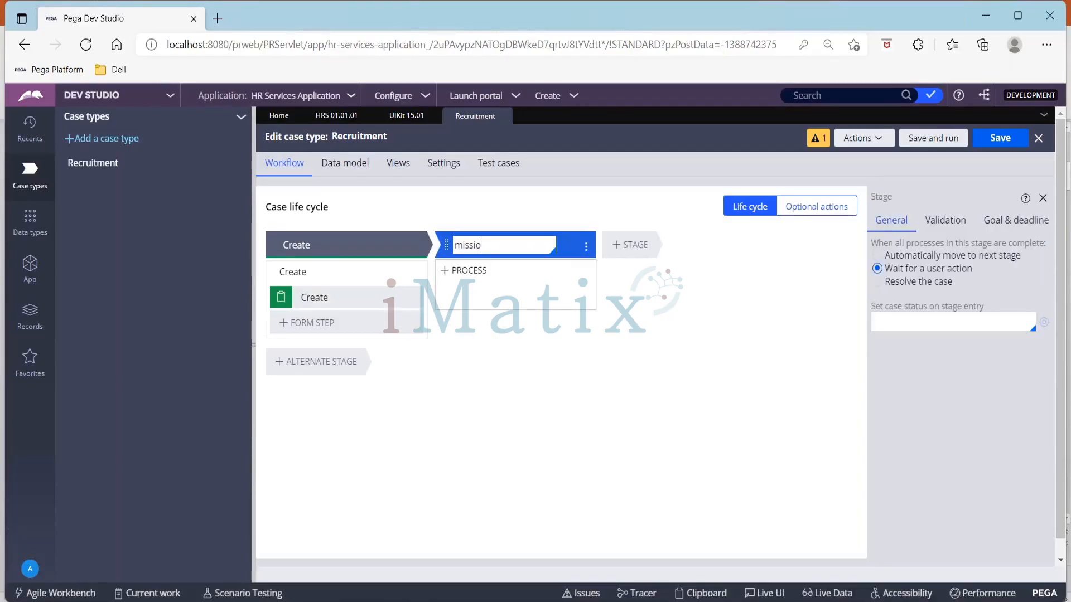
text(n)
text(Sub)
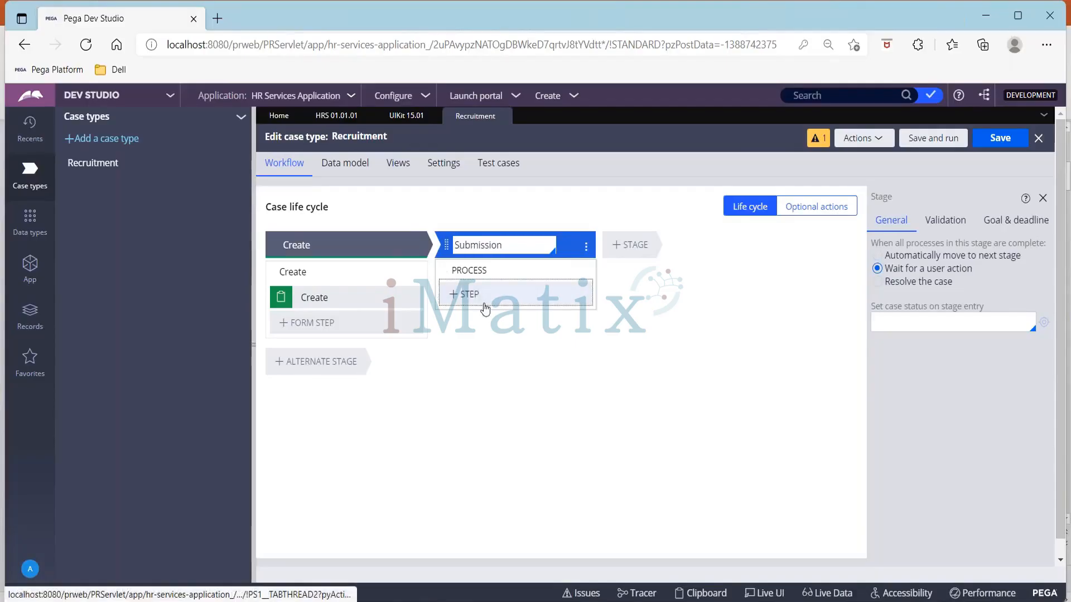
Add a Collect information step named Get Personal Info to the Submission stage
click(473, 302)
click(473, 334)
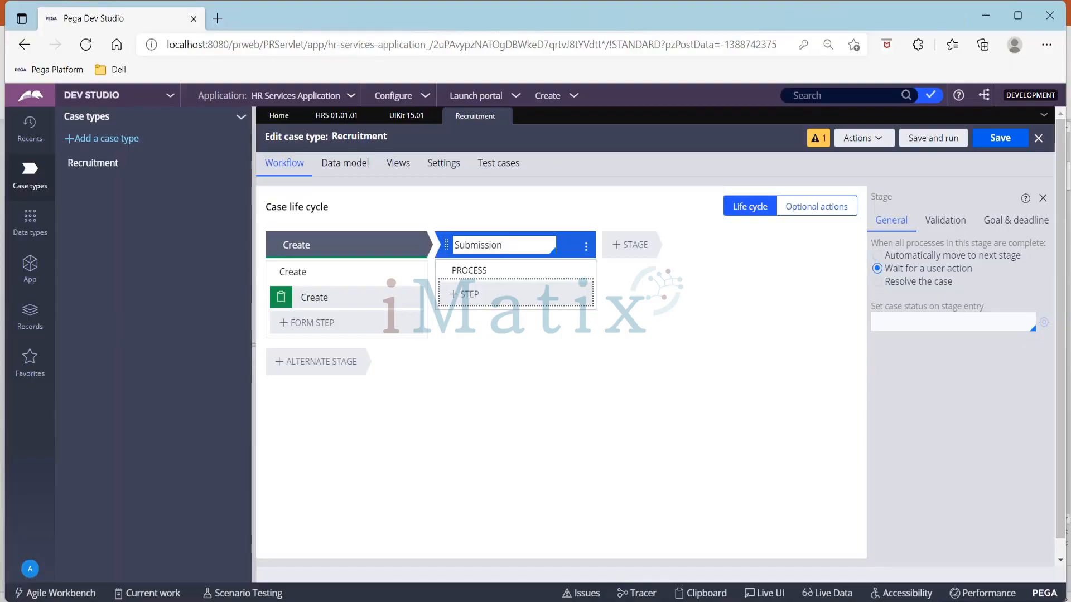
text(Get)
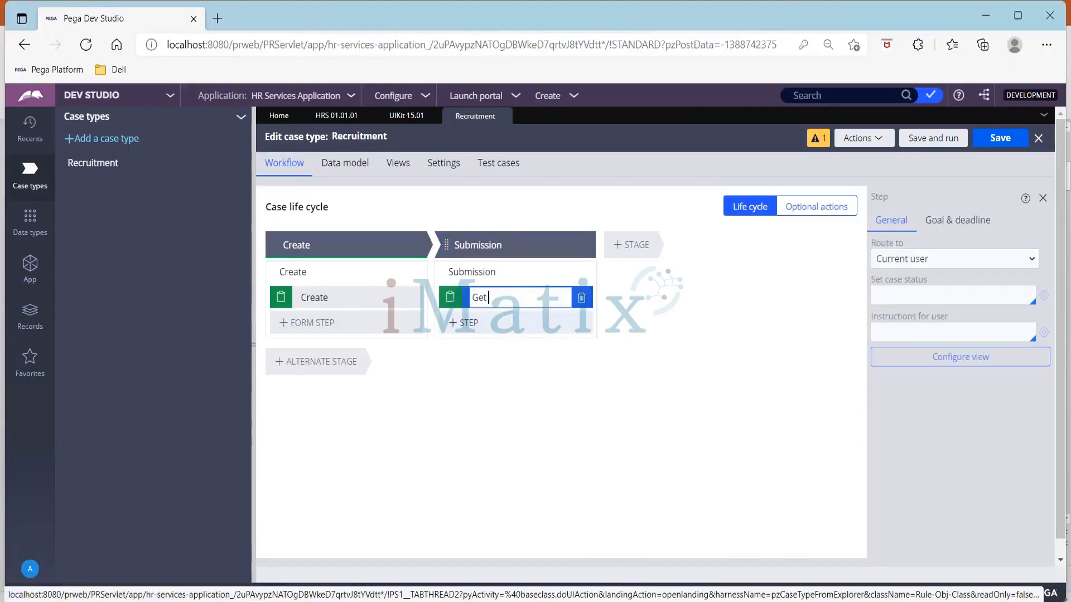
text( Personal Info)
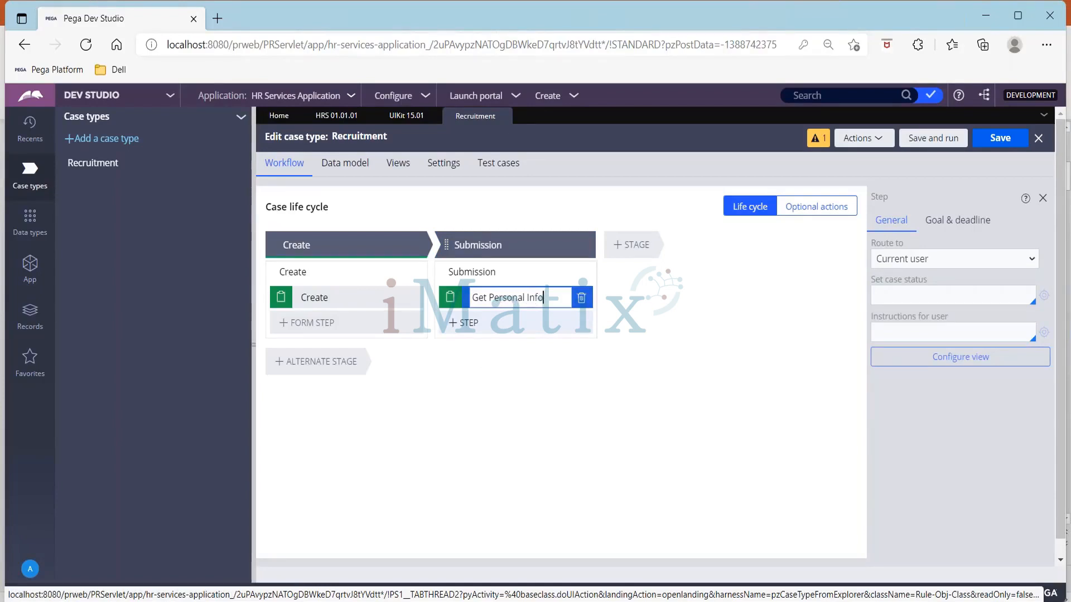
Add a Collect information step named Get Educational Info below Get Personal Info
click(472, 331)
click(474, 351)
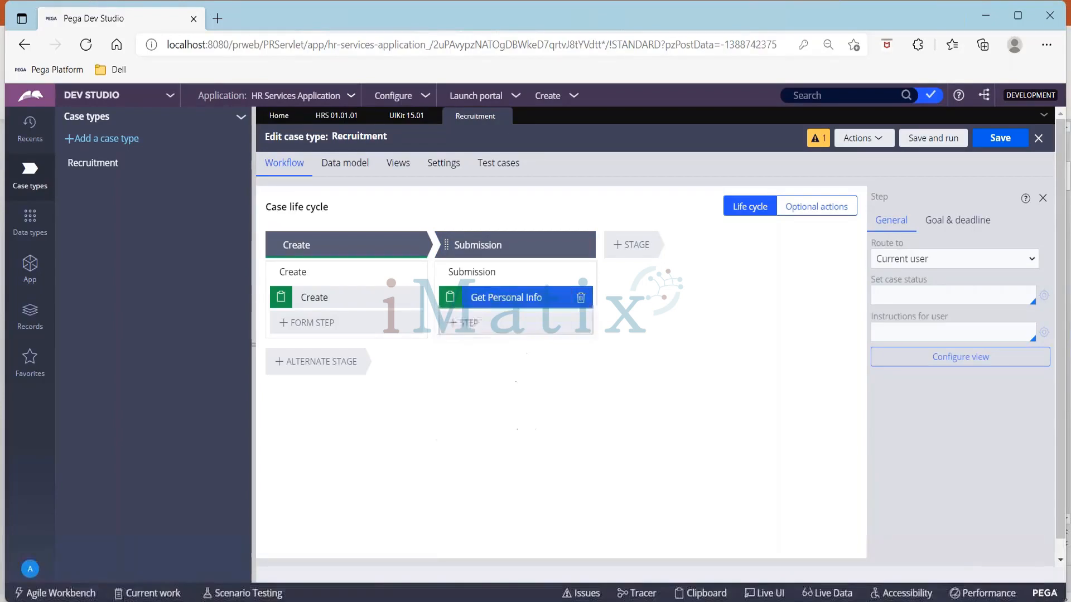
text(Get Ed)
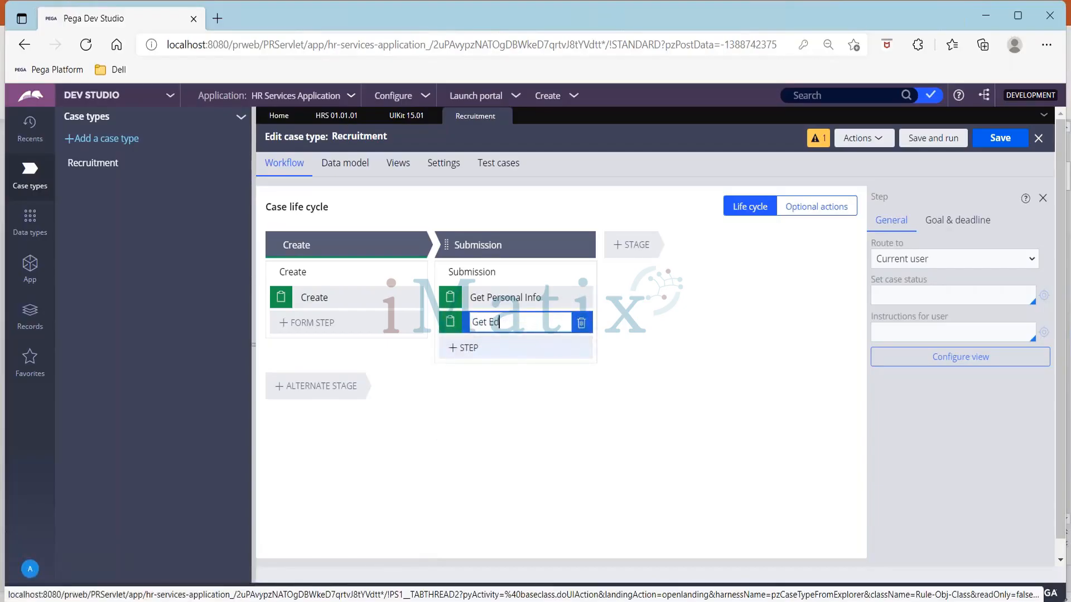
text(ucational Info)
Add a Collect information step named Get Experience Info below Get Educational Info
click(463, 348)
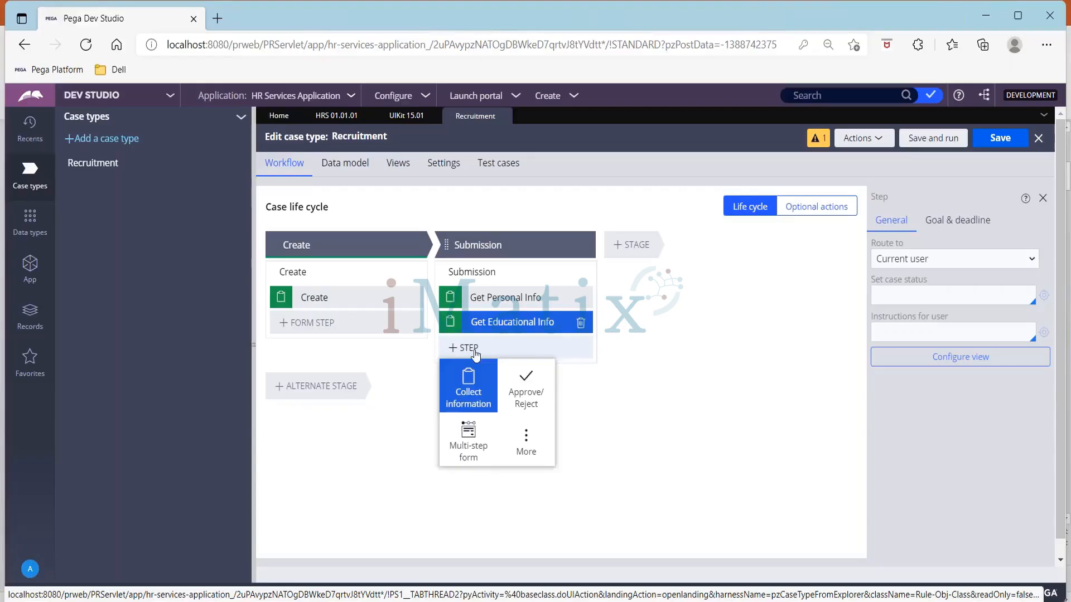
click(468, 381)
text(Get EX)
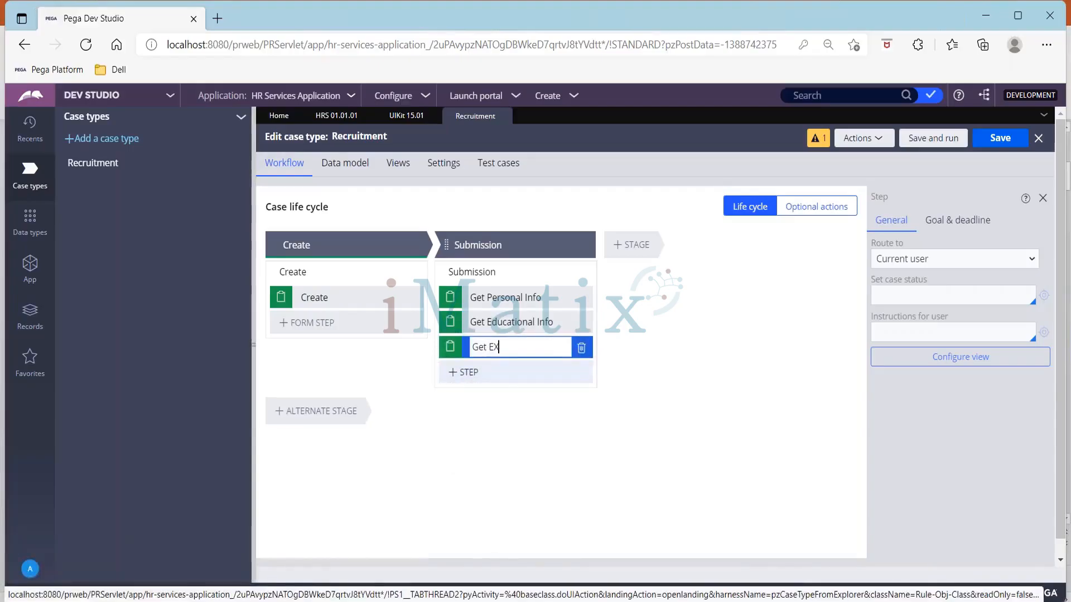
key(BackSpace)
text(xperience Info)
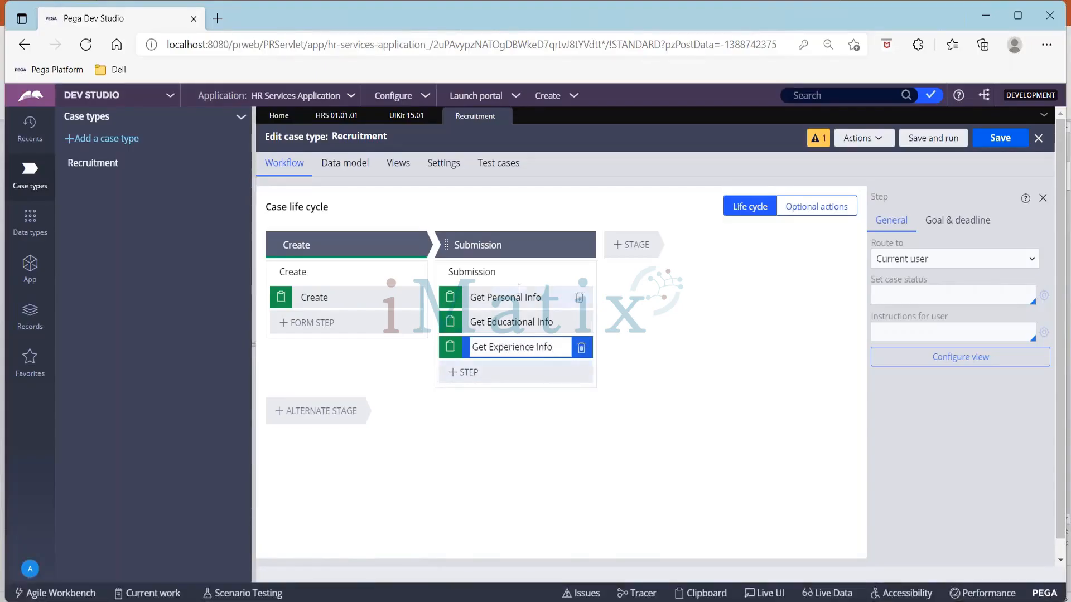
Rename the process in the Submission stage as Collect Candidate Details
click(495, 272)
double_click(496, 272)
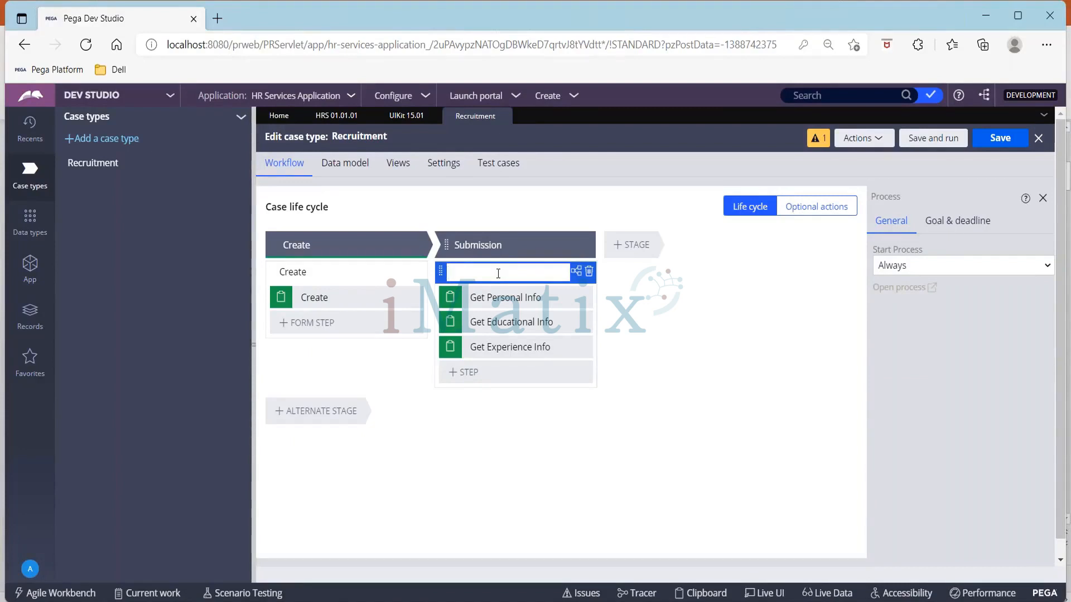
text(Collect )
text(Personal)
key(BackSpace)
key(BackSpace)
key(BackSpace)
key(BackSpace)
key(BackSpace)
key(BackSpace)
key(BackSpace)
text(Candidate Details)
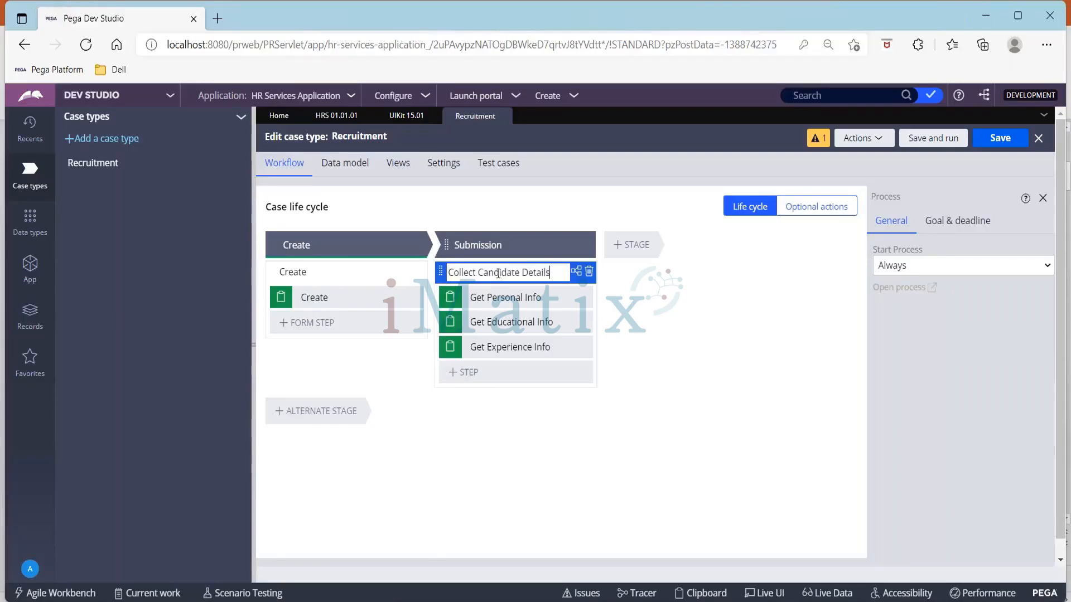
Add a stage named Interview after Submission and create a process in it
click(632, 245)
text(Interview)
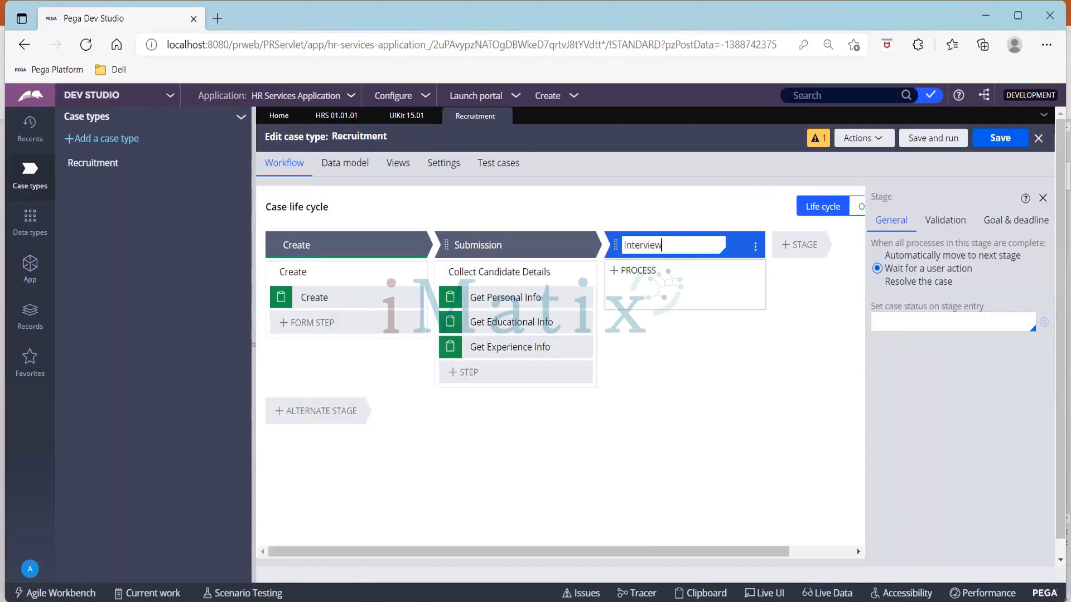
click(633, 270)
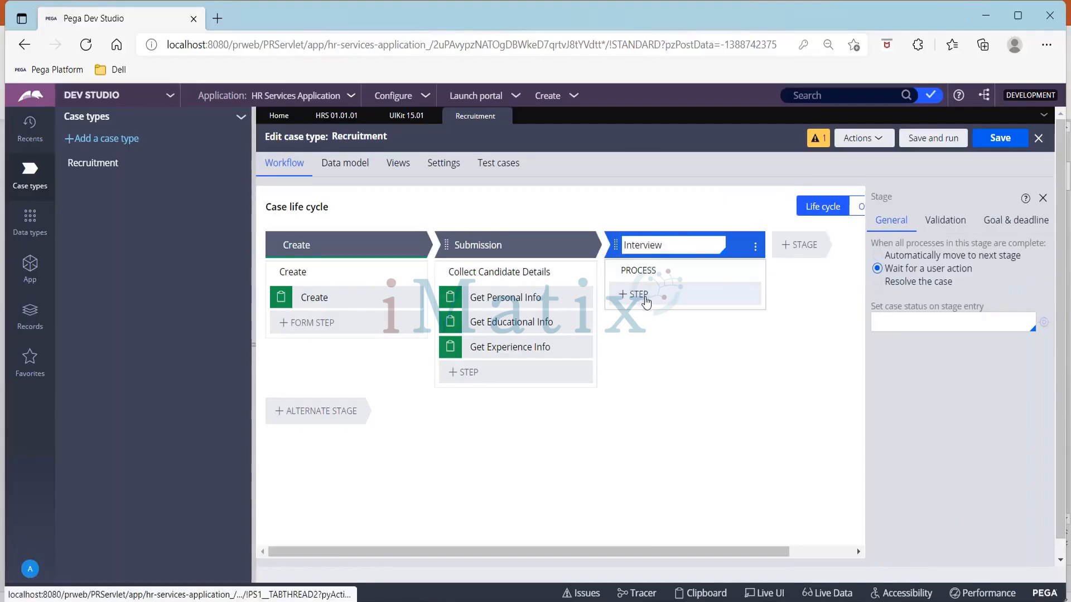
Add a Collect information step named Written Test to the Interview stage's process
click(636, 294)
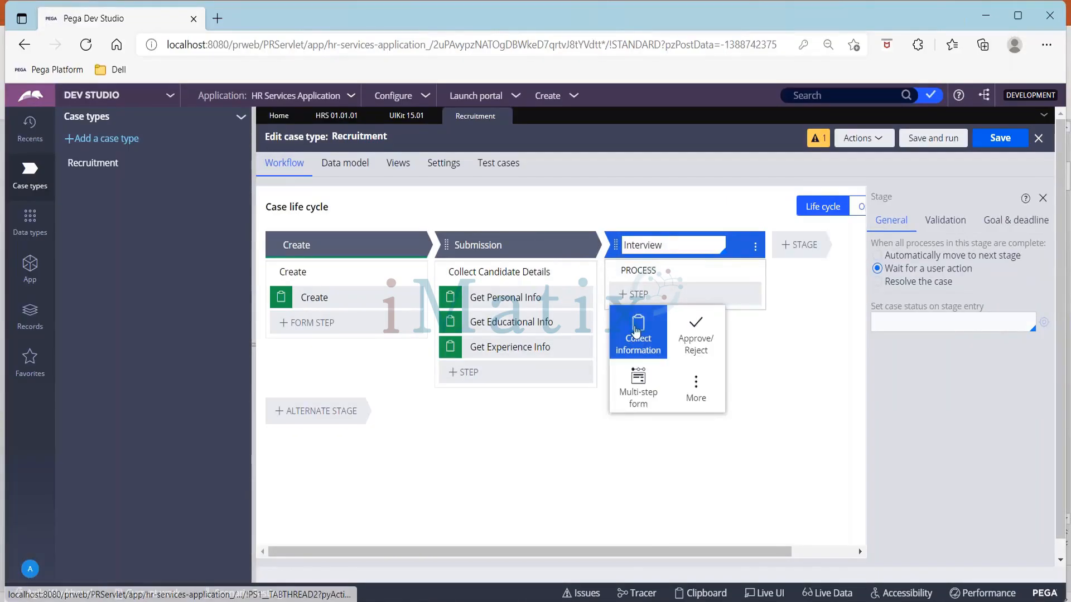
click(636, 331)
text(Writte)
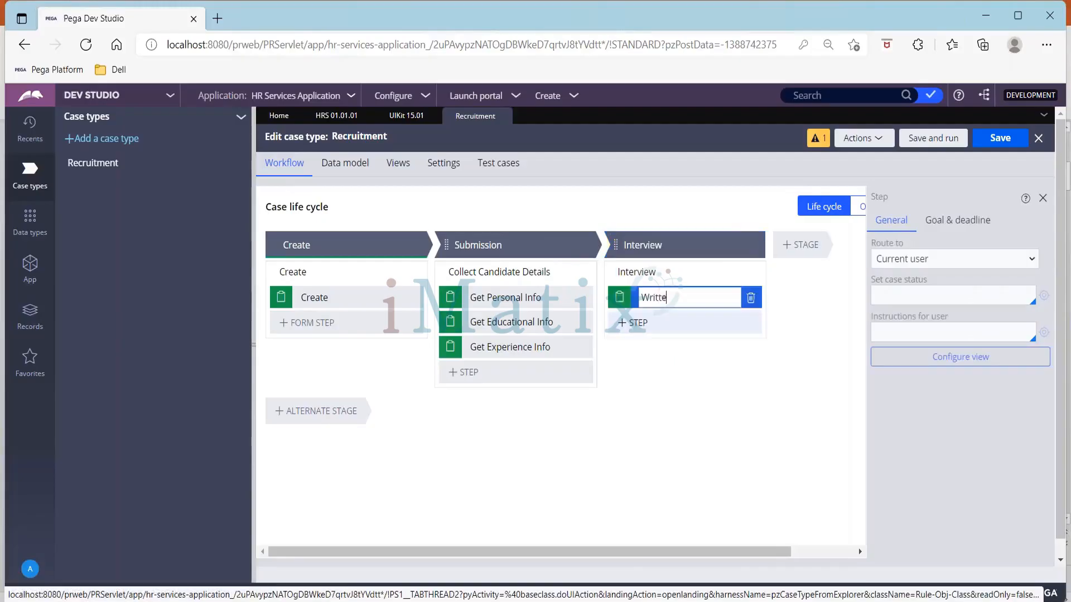
text(n Test)
key(Return)
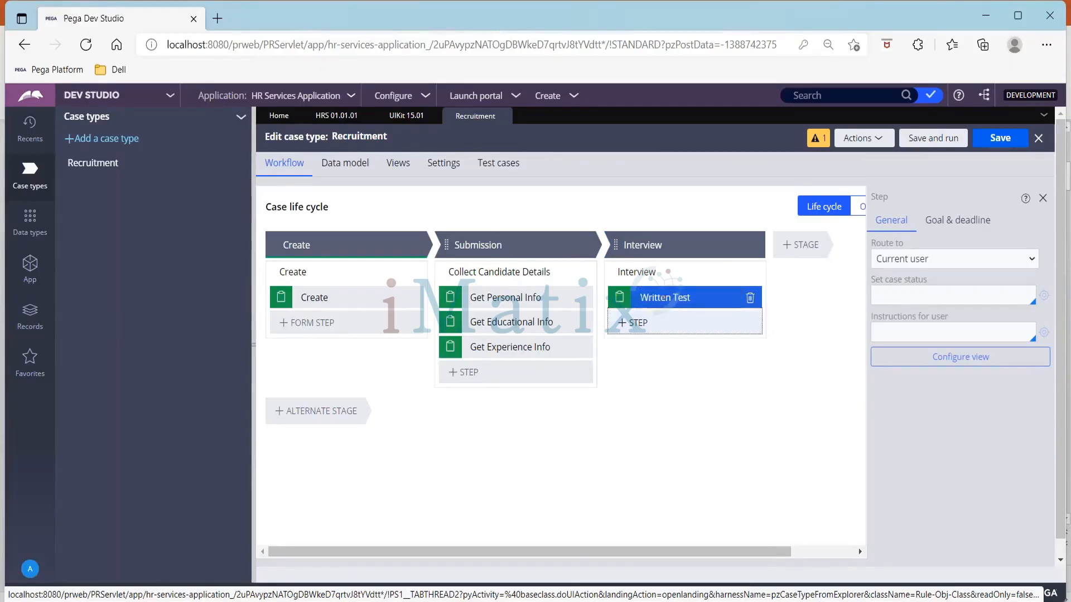
Add an Approve/Reject step named Candidate Selected below Written Test
click(636, 323)
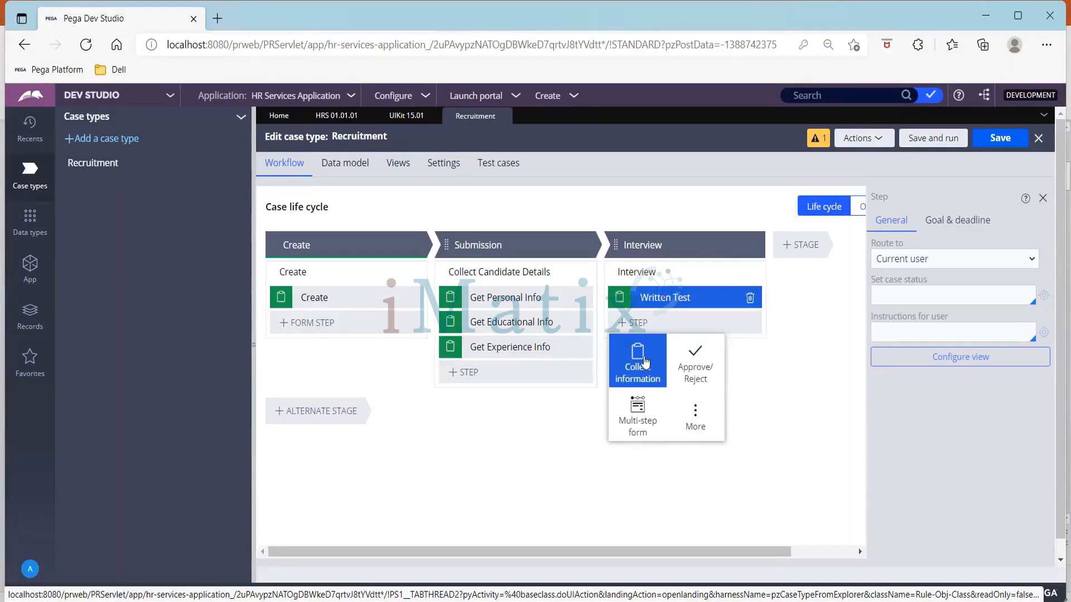
click(687, 372)
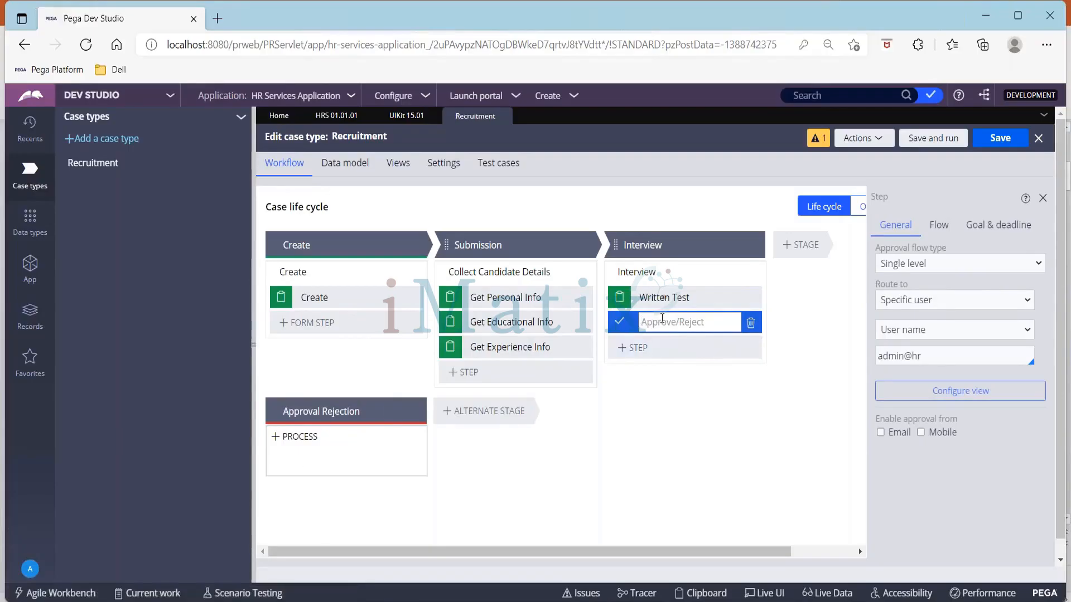
text(Candidate Selected)
Rename the process in the Interview stage as Conduct Interview
click(663, 273)
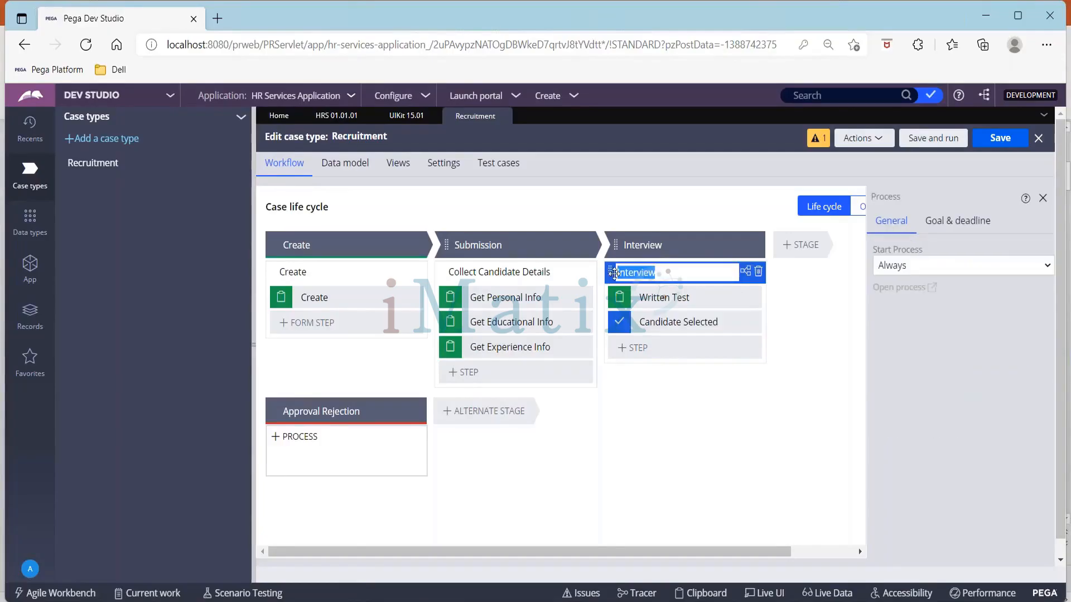
click(618, 273)
text(Conduct)
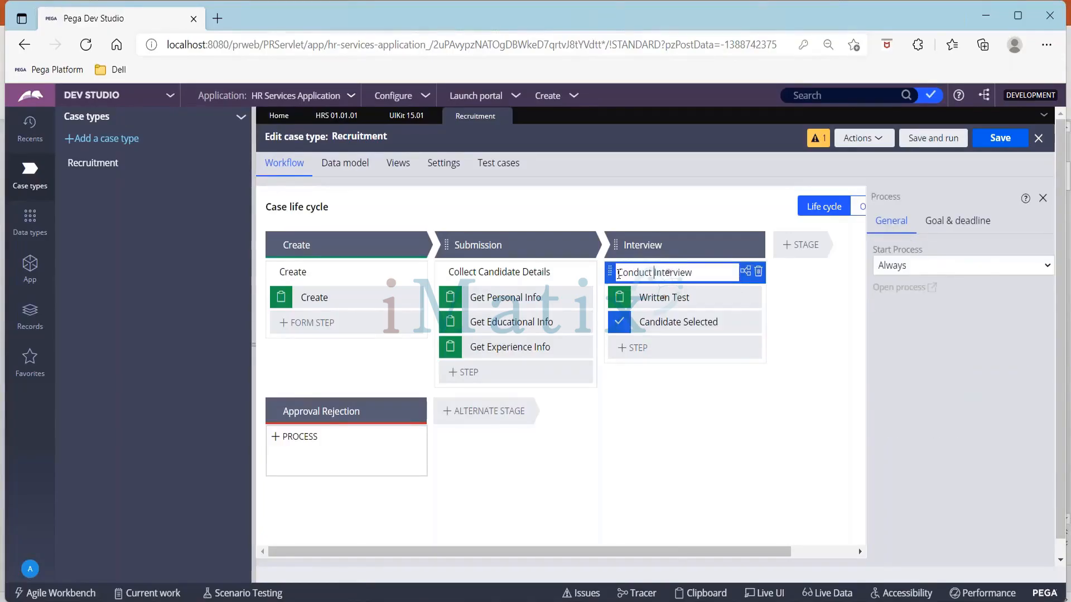
Add a stage named Release Offer after the Interview stage
drag(671, 552, 735, 552)
click(731, 245)
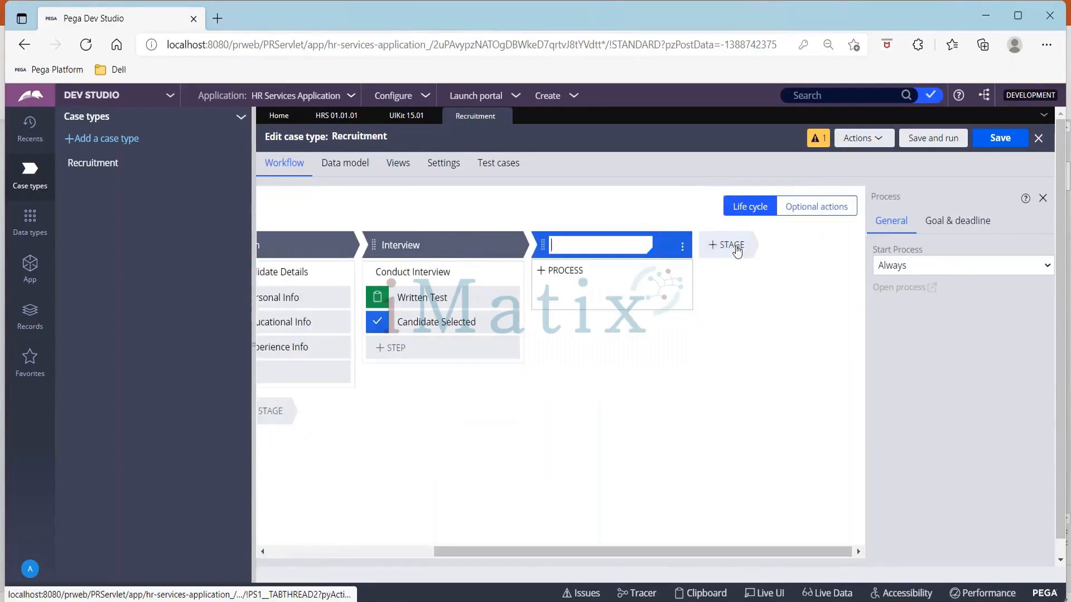
text(Rel)
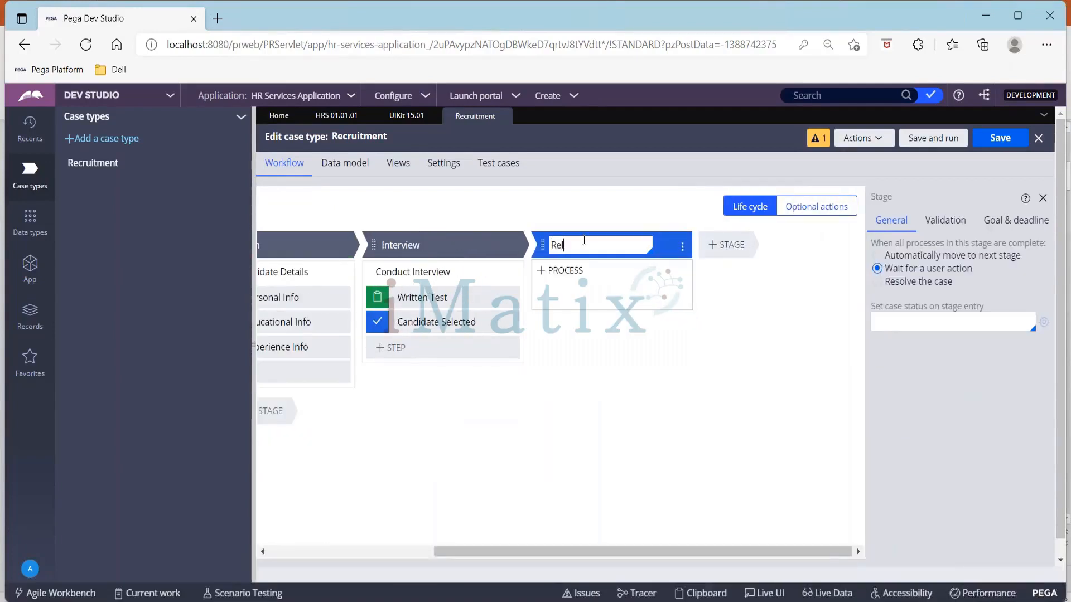
text(ease Offer)
Add a Send email automation step to a new process in the Release Offer stage and name it Send Offer email
click(597, 300)
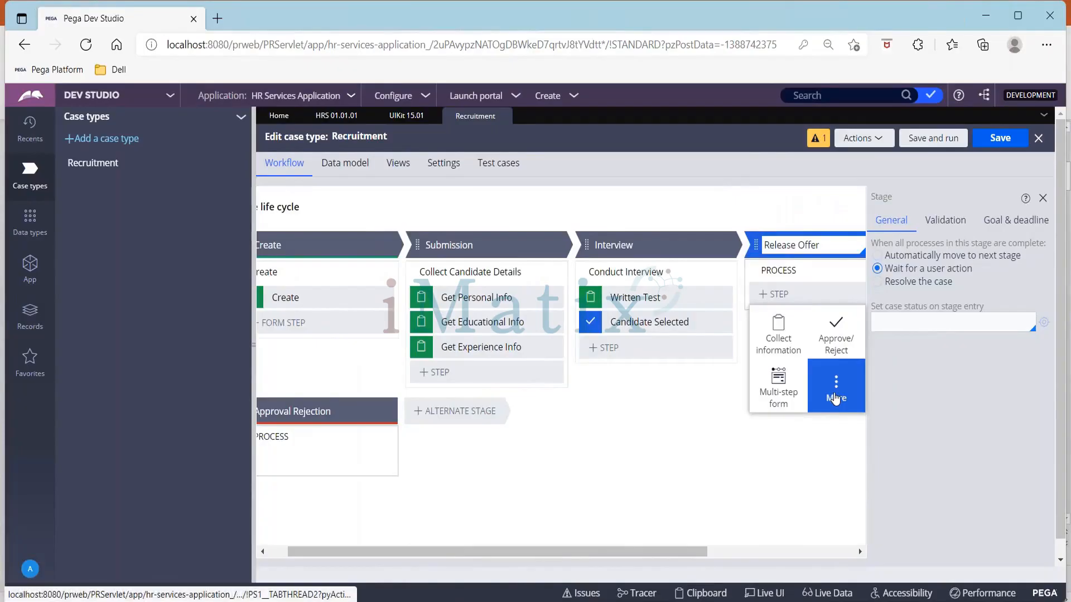
click(835, 397)
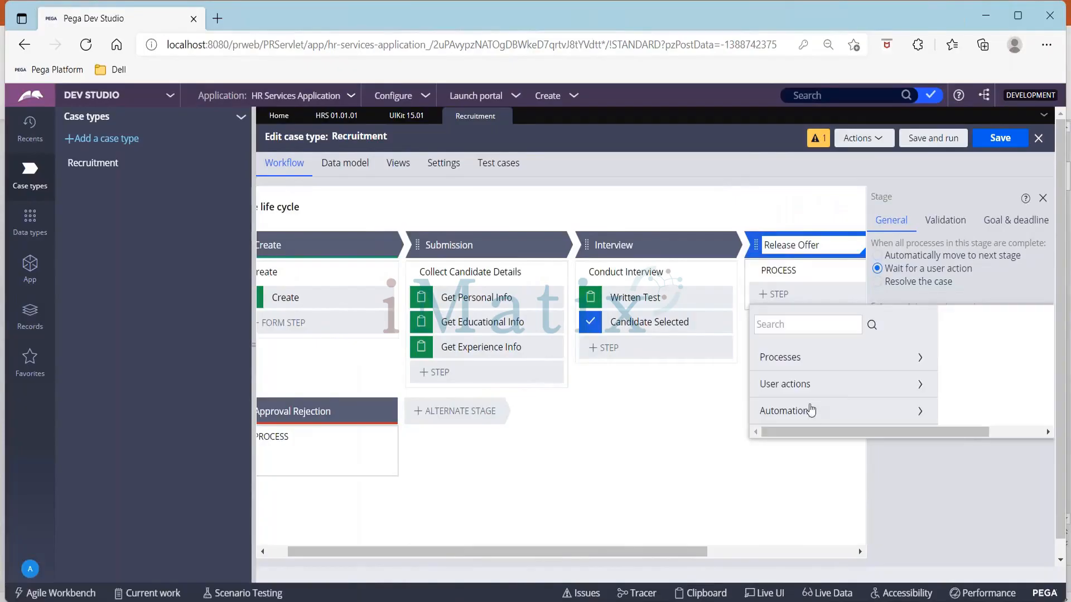
click(810, 413)
scroll(811, 446, down, 5)
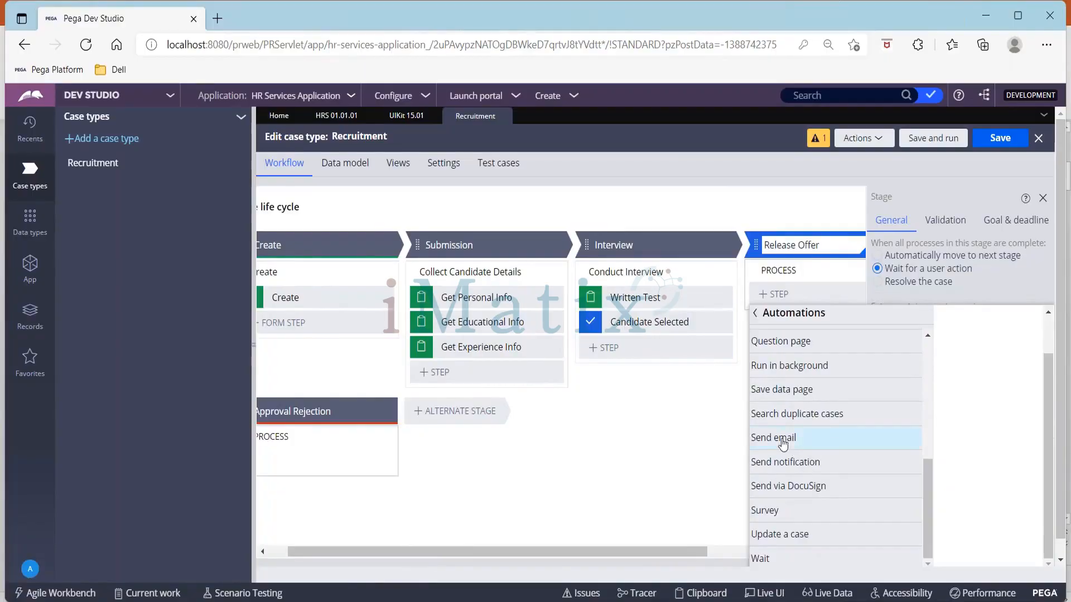
mouse_move(831, 434)
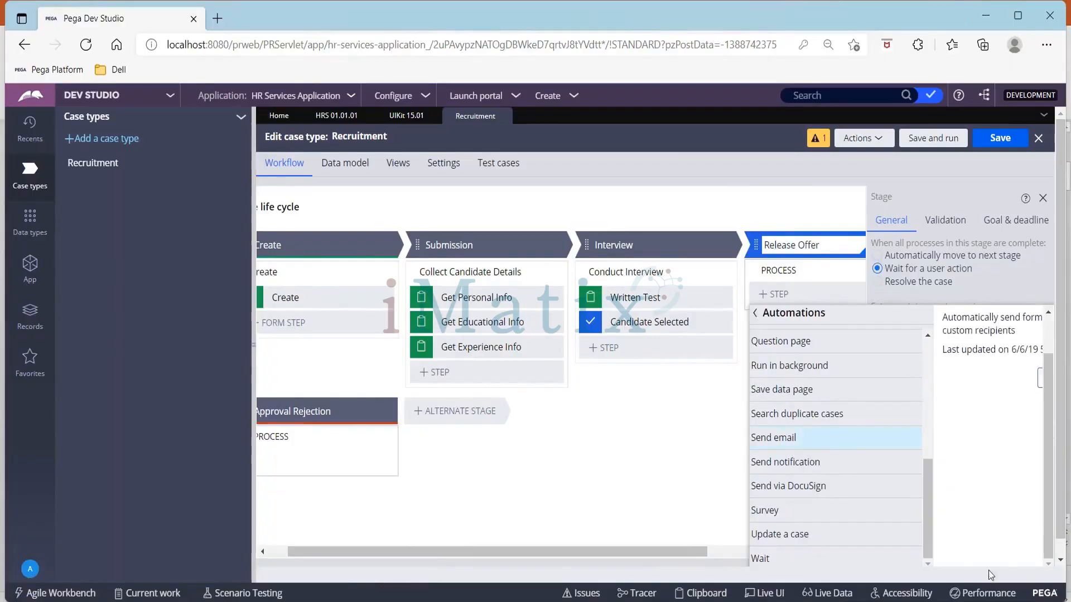
click(1041, 384)
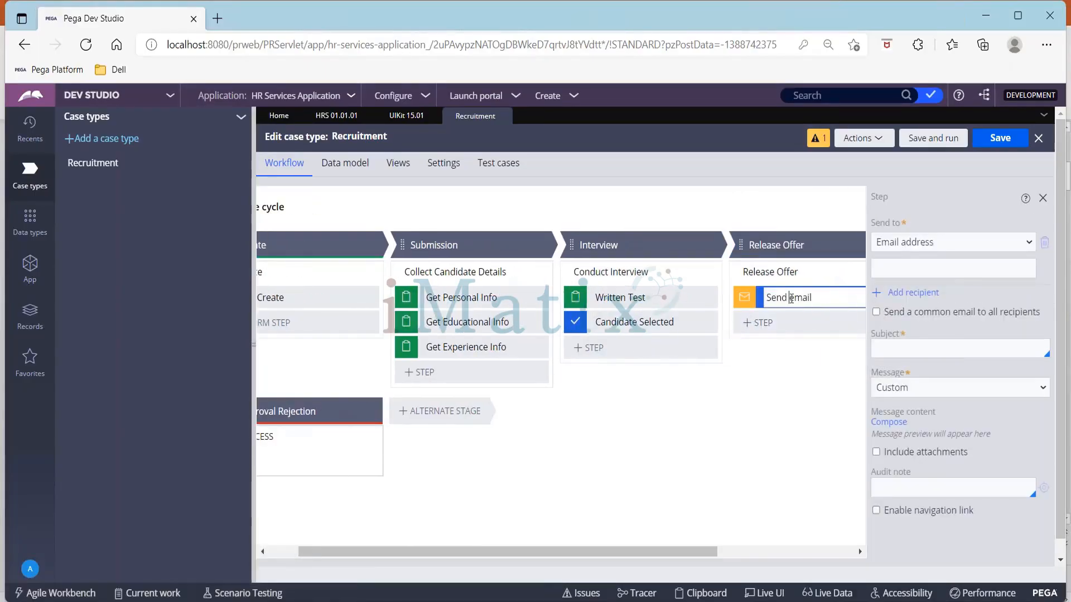
click(789, 298)
text(Offer)
Add a Collect information step named Collect Feedback below Send Offer email
click(795, 332)
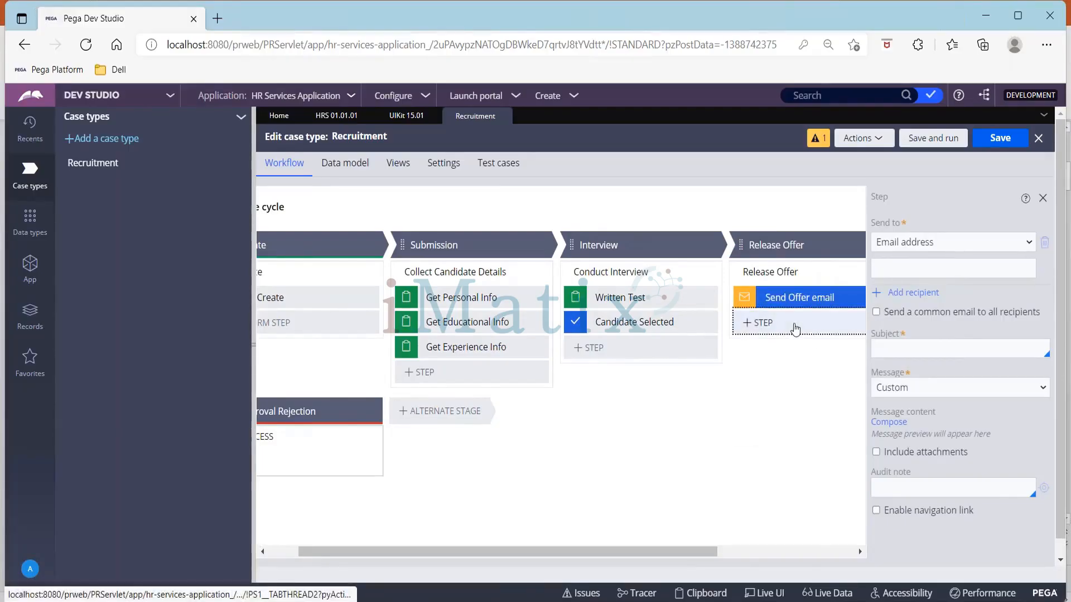
click(769, 359)
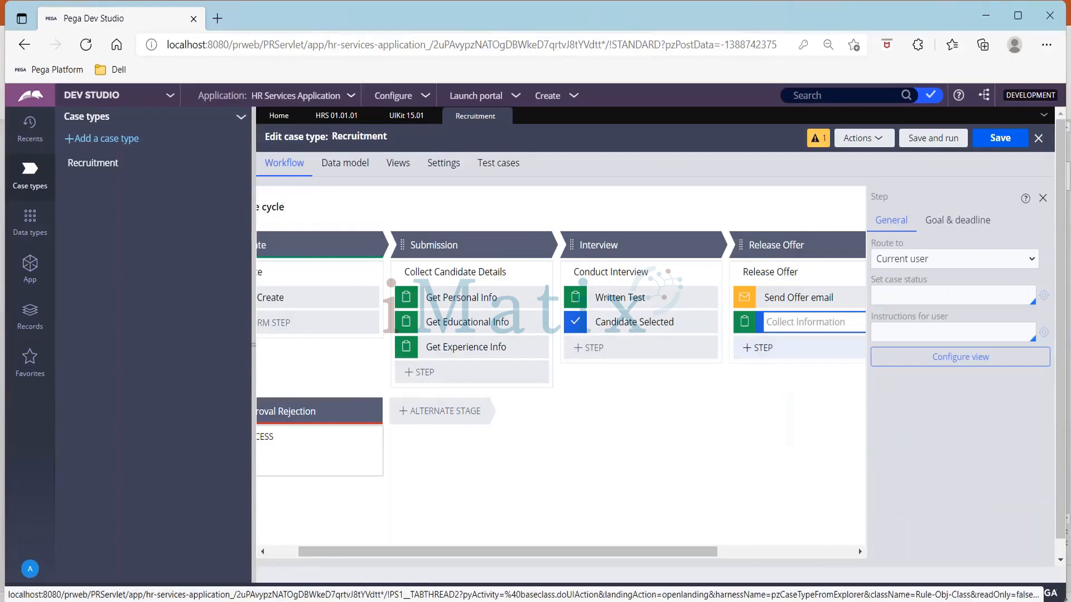
text(Collect Feedback)
key(Return)
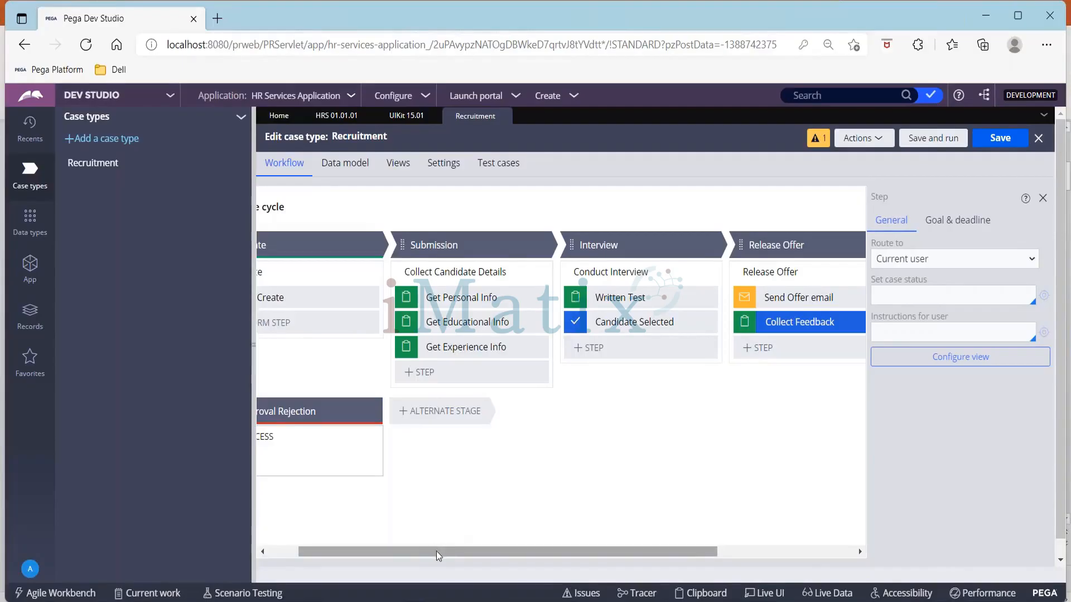
Create a process in the Approval Rejection alternate stage and add a Send email automation step to it
drag(439, 552, 298, 536)
click(313, 436)
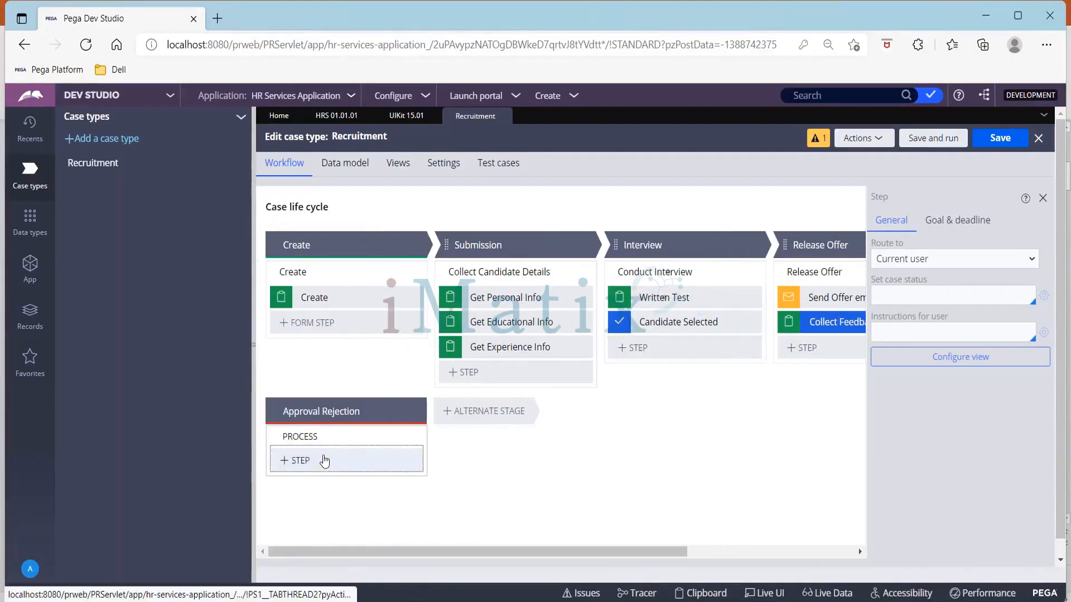
click(323, 460)
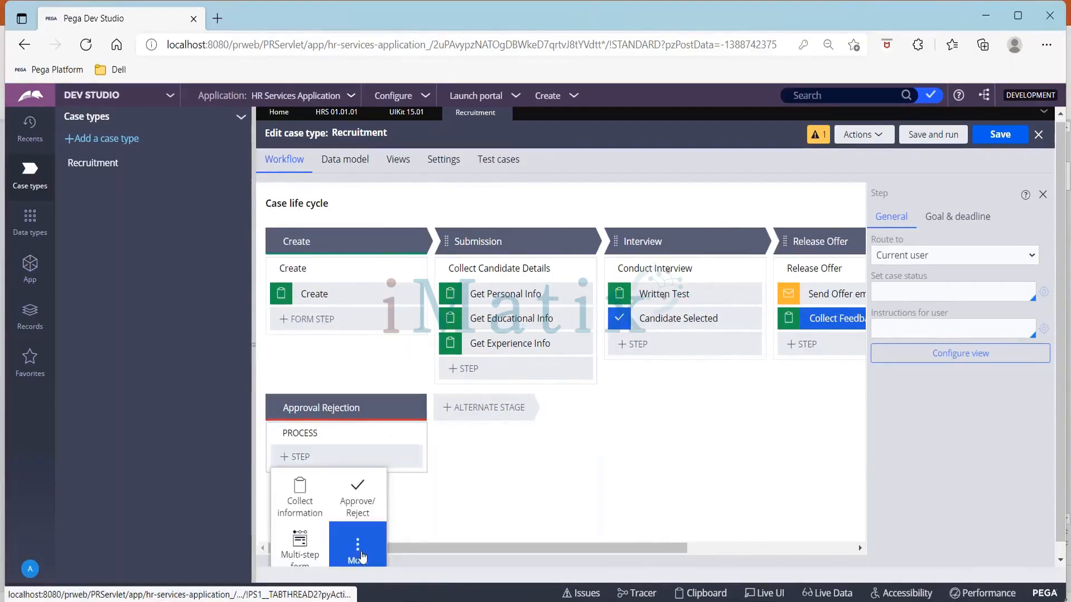
click(359, 552)
scroll(363, 557, down, 1)
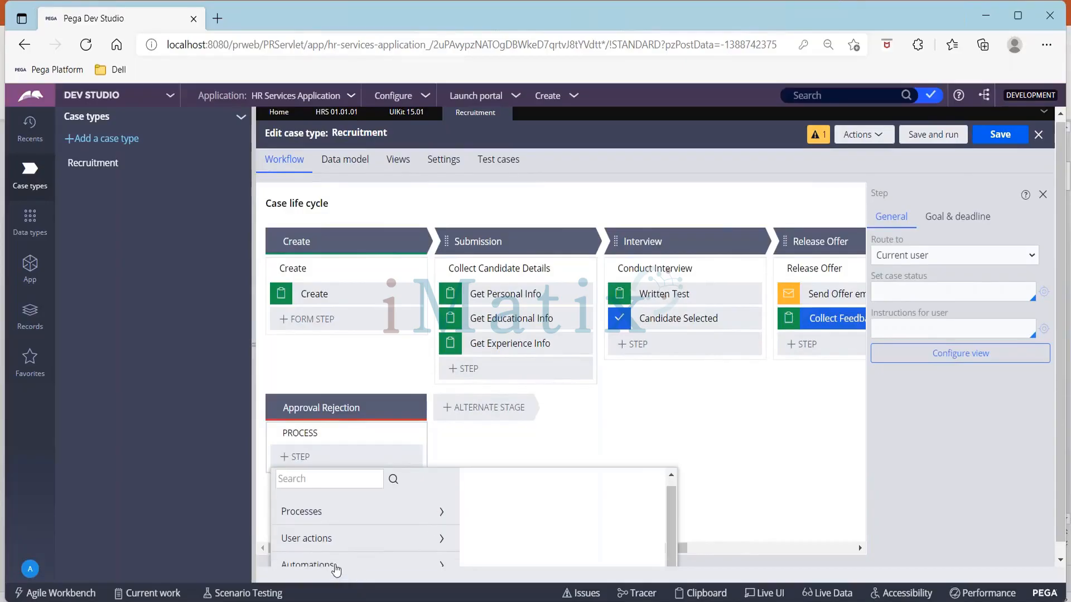
click(332, 566)
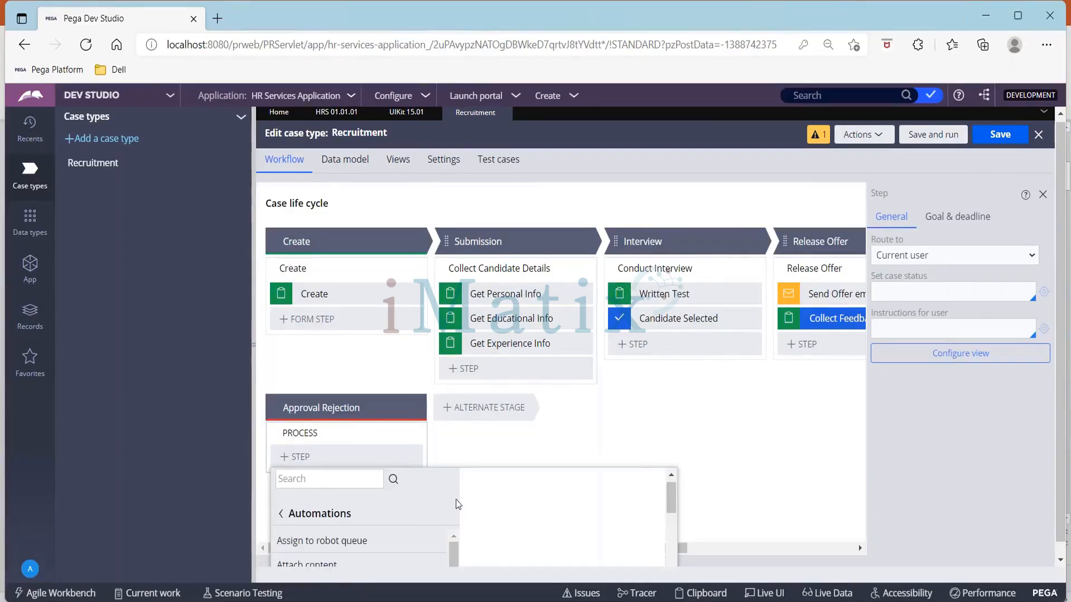
scroll(426, 509, down, 5)
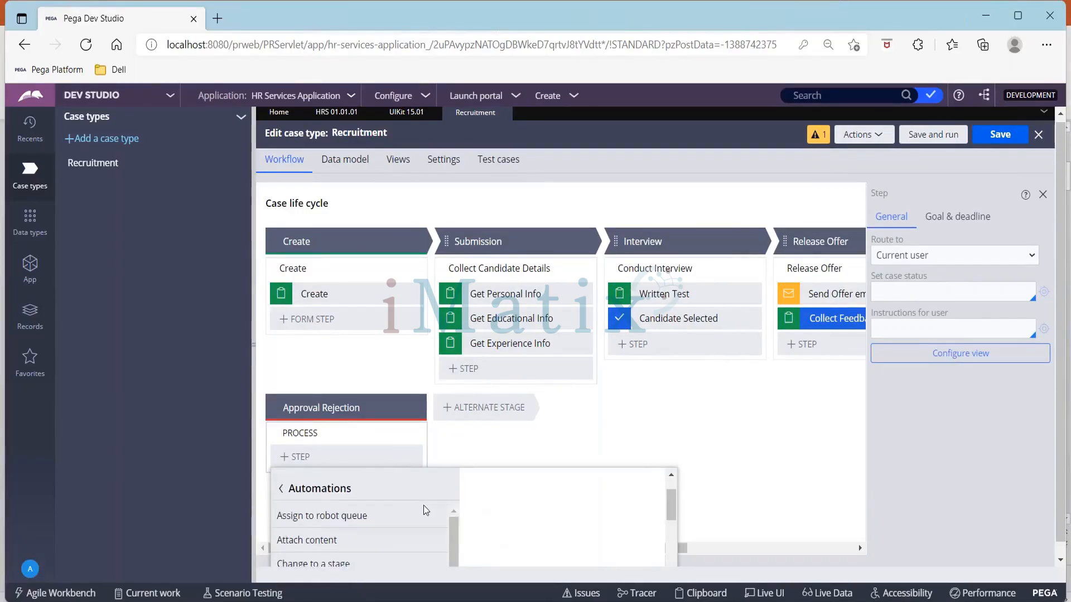
scroll(362, 518, down, 8)
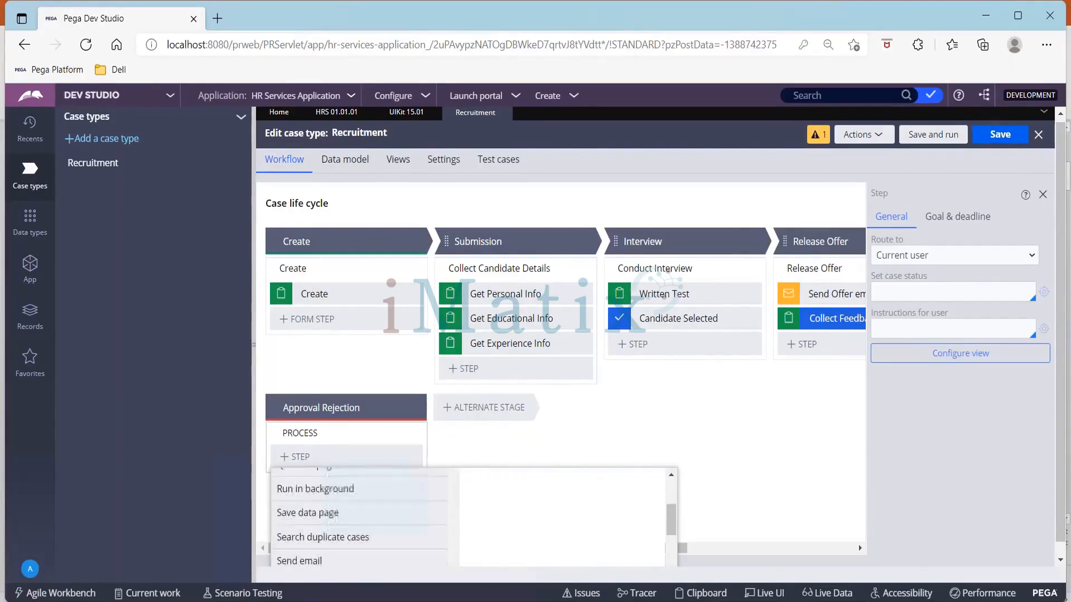
mouse_move(316, 559)
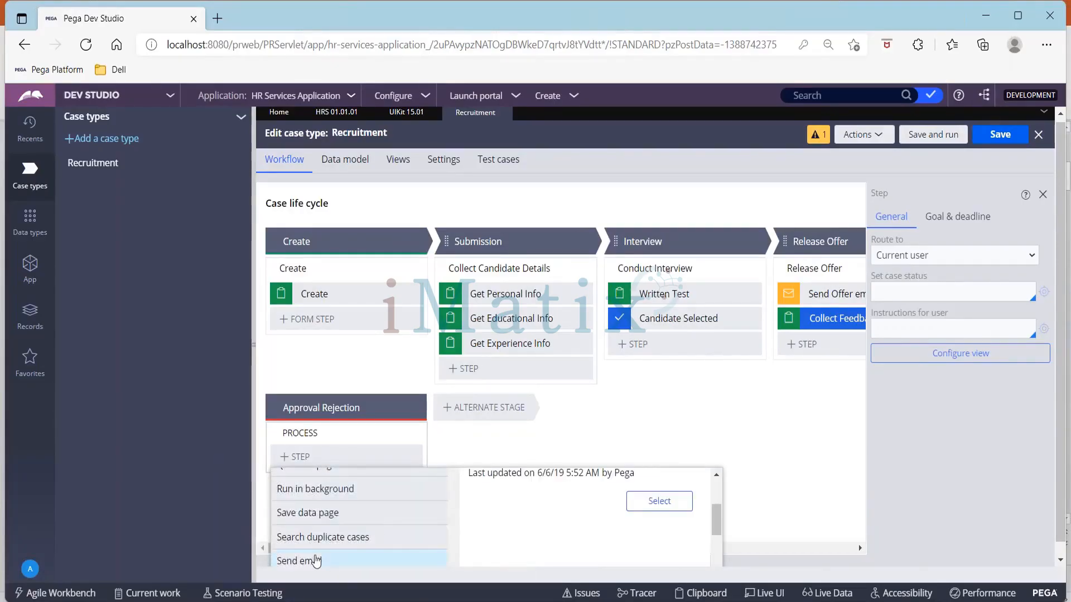
click(666, 501)
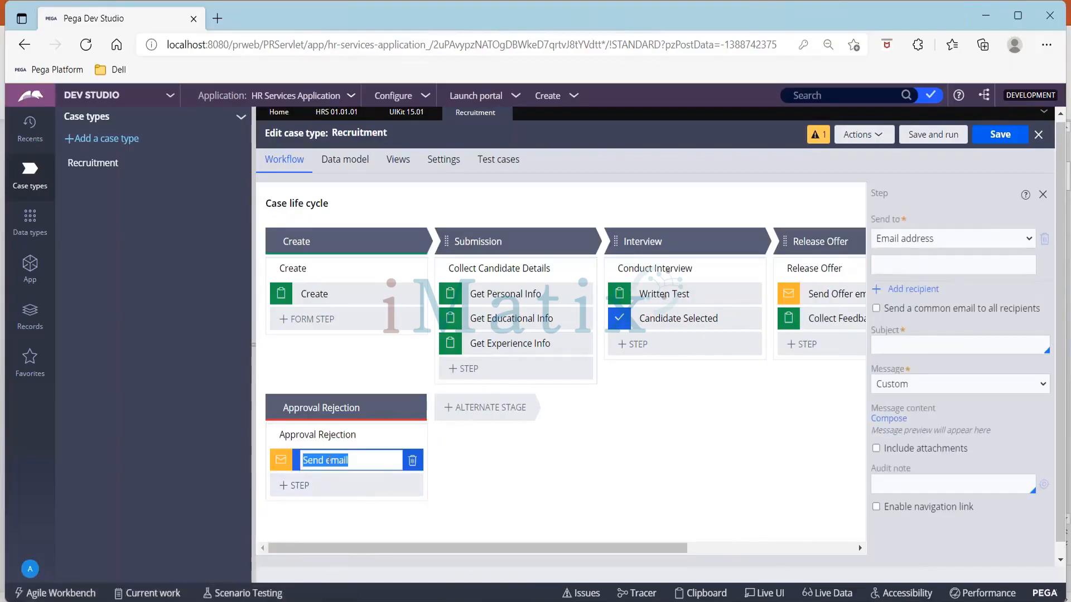
Rename the email step in the Approval Rejection stage as Send Rejection email
click(328, 460)
text(Reject)
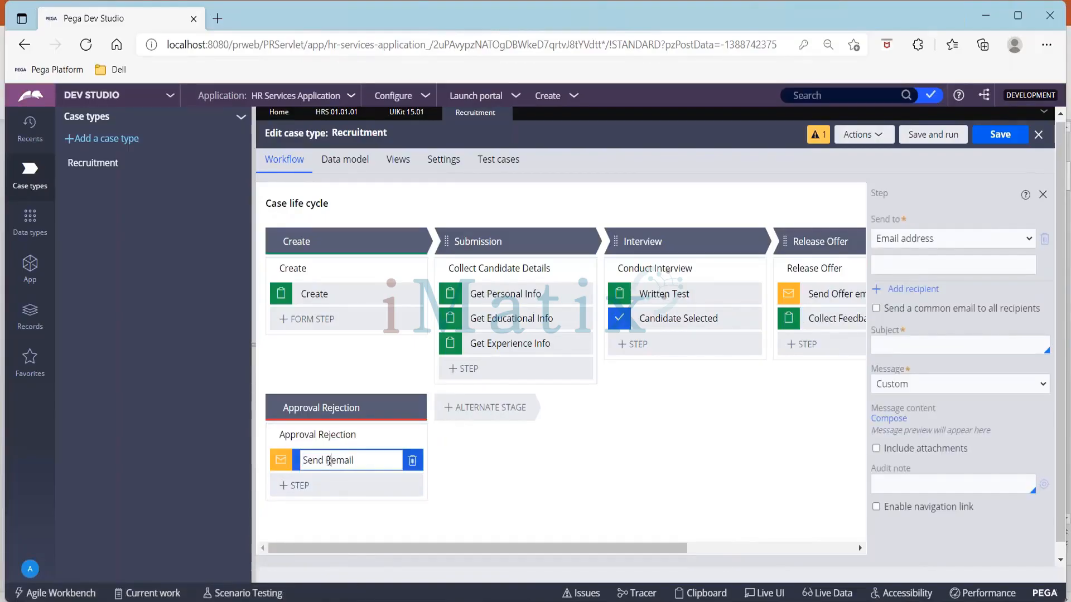
text(ion e)
Add a Collect information step named Collect Feedback below Send Rejection email
click(322, 488)
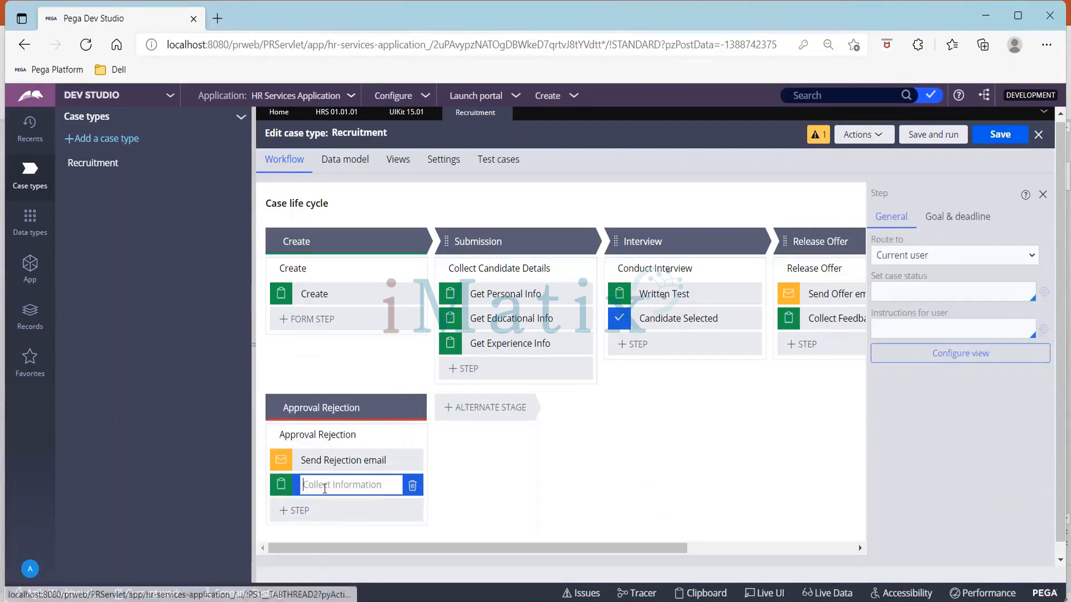
text(Collect Feedb)
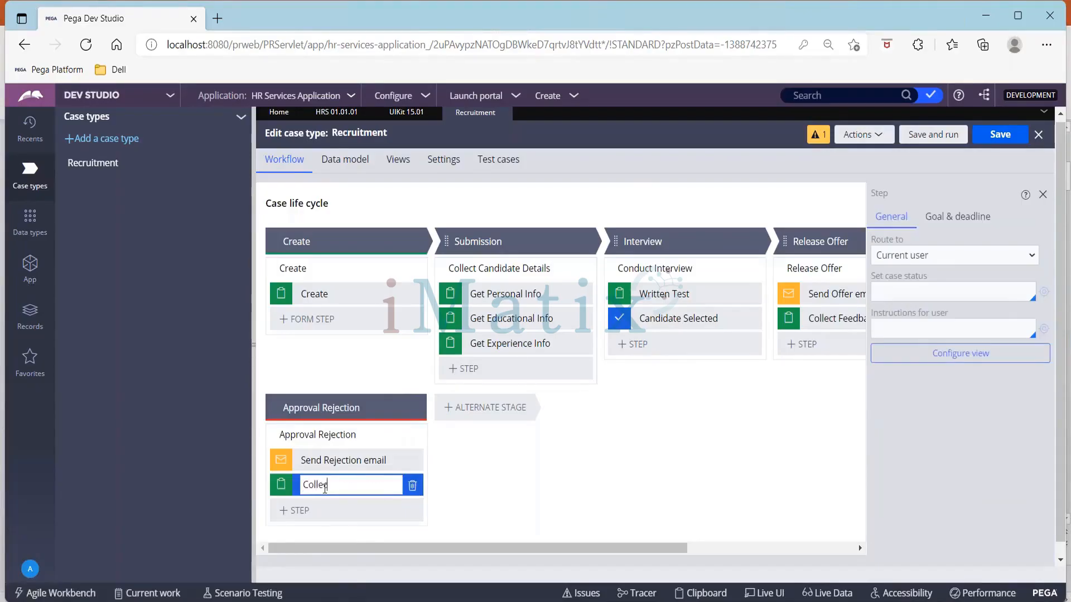
text(ack)
Review the complete life cycle and save the Recruitment case type
drag(497, 554, 664, 553)
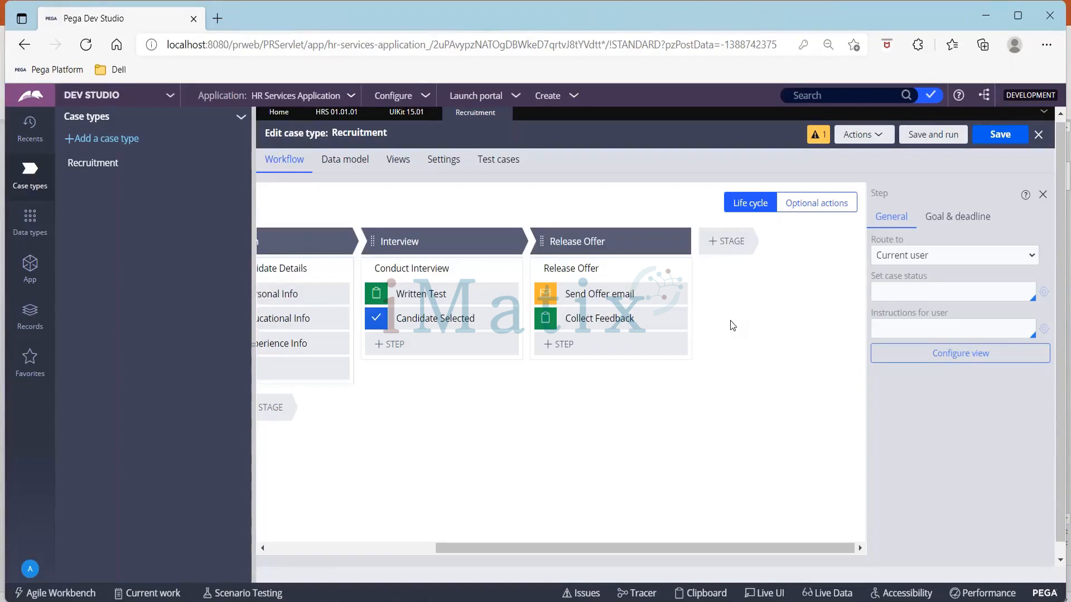
click(279, 546)
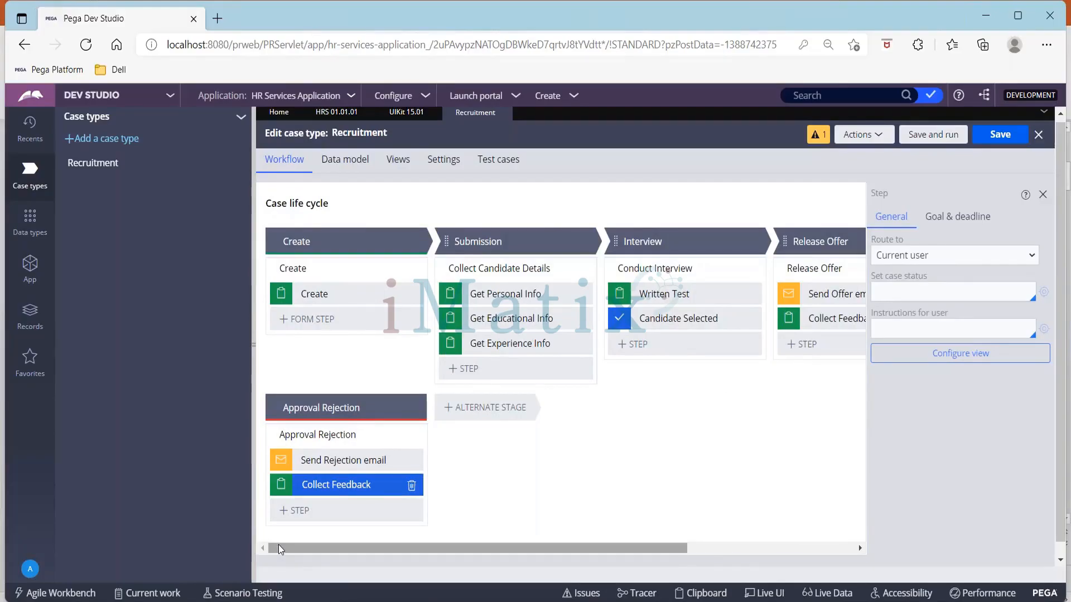
click(999, 137)
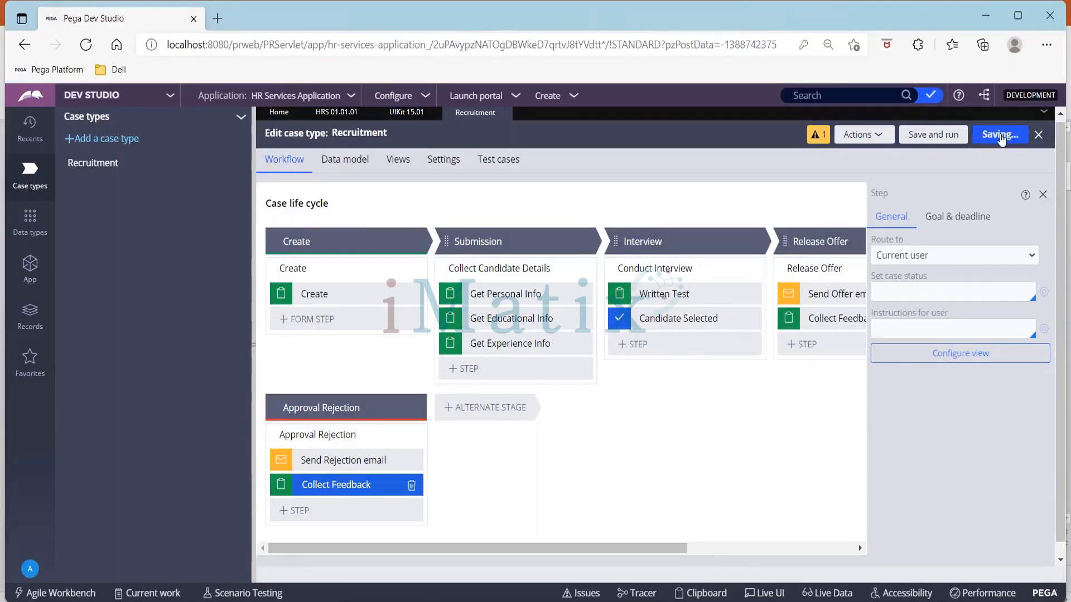